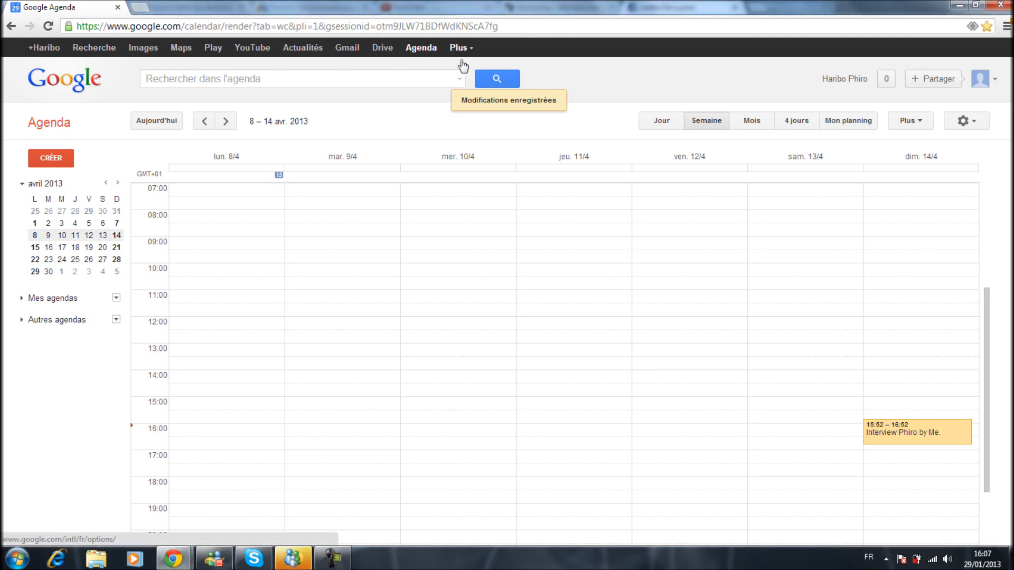
left_click(461, 48)
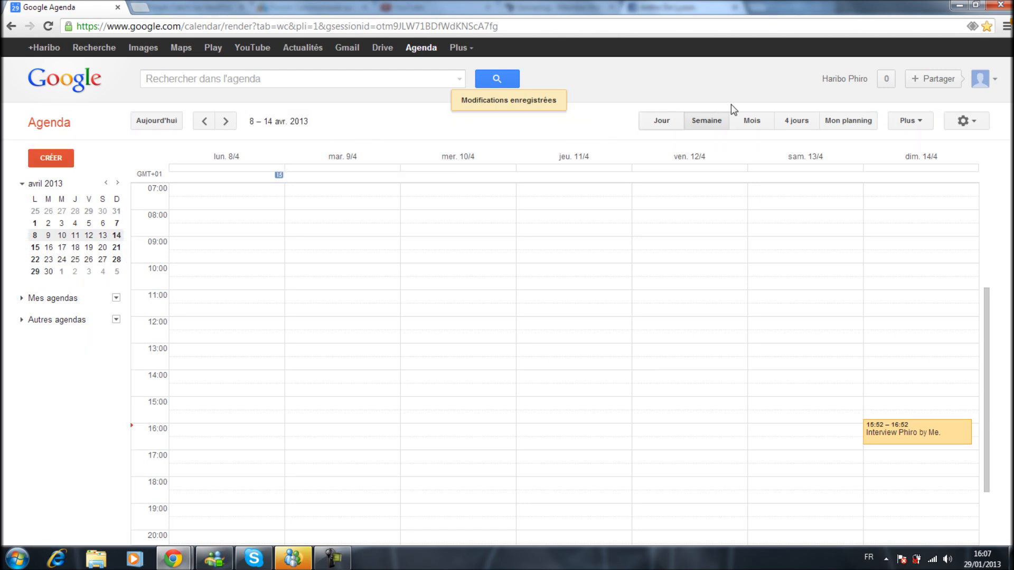
left_click_drag(620, 121, 709, 121)
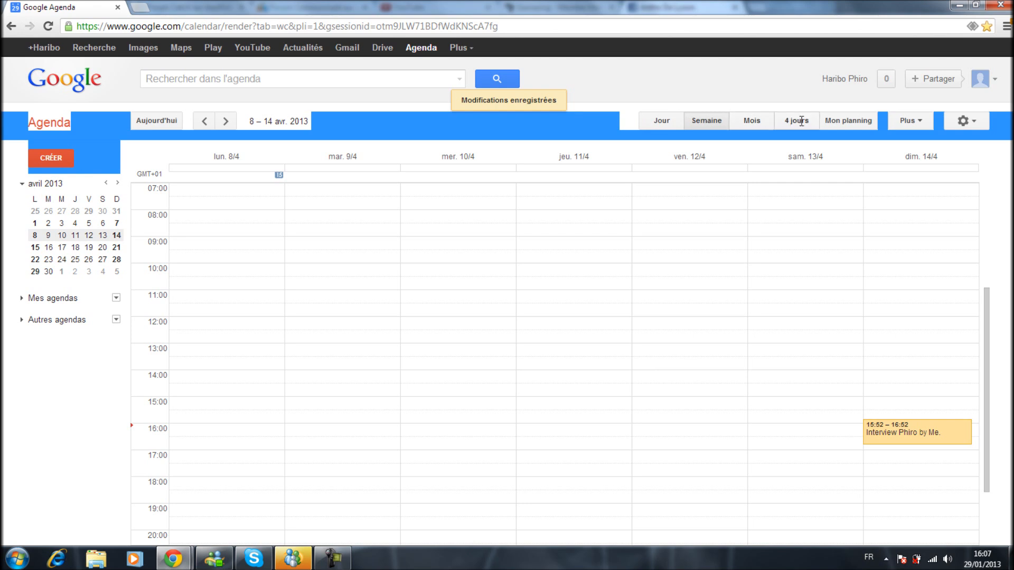
left_click_drag(806, 121, 757, 82)
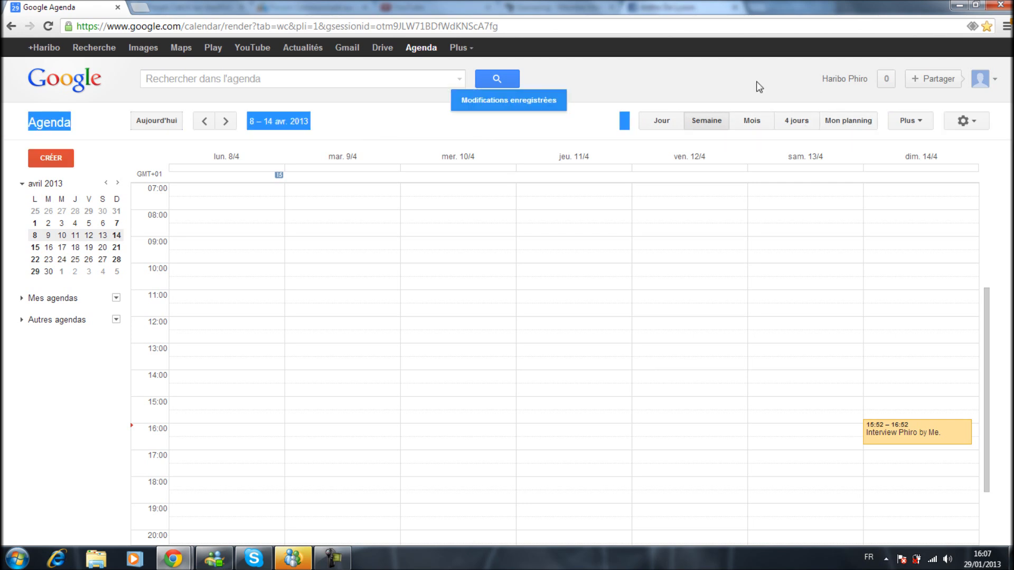
left_click(756, 82)
Display Saturday 13 April in day view, and return to the week view of 8–14 April.
left_click(660, 121)
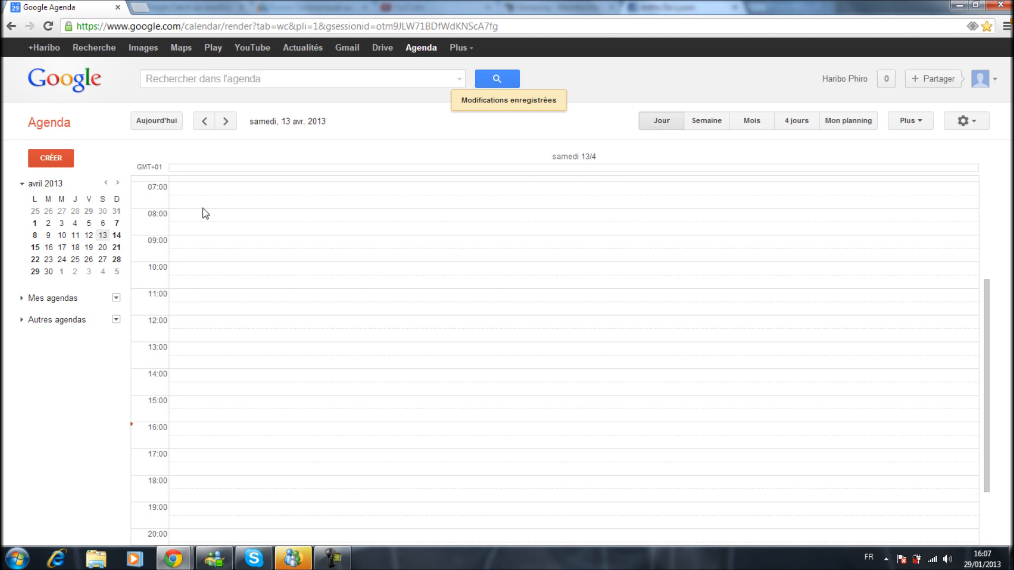
left_click(103, 237)
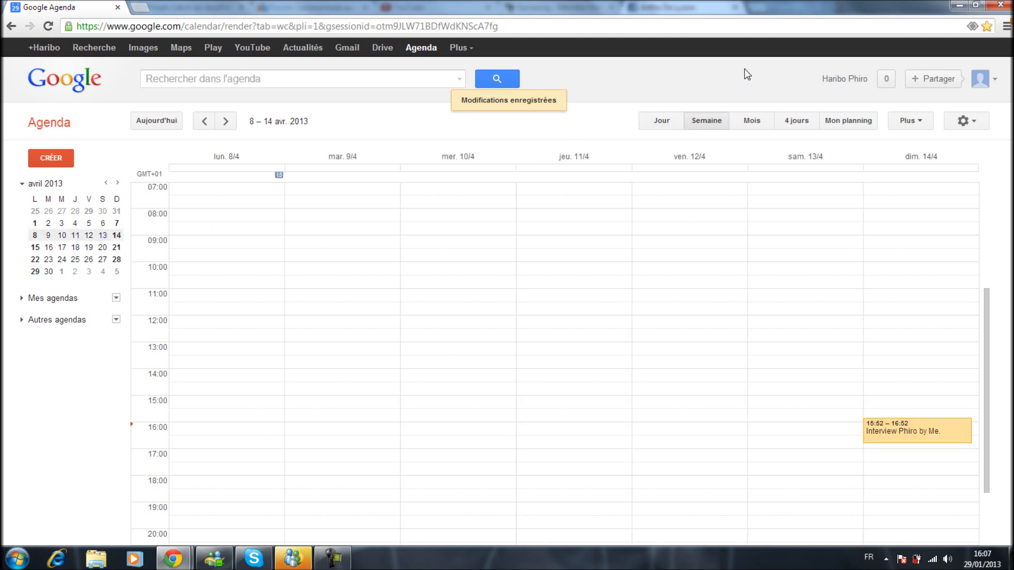
left_click(673, 123)
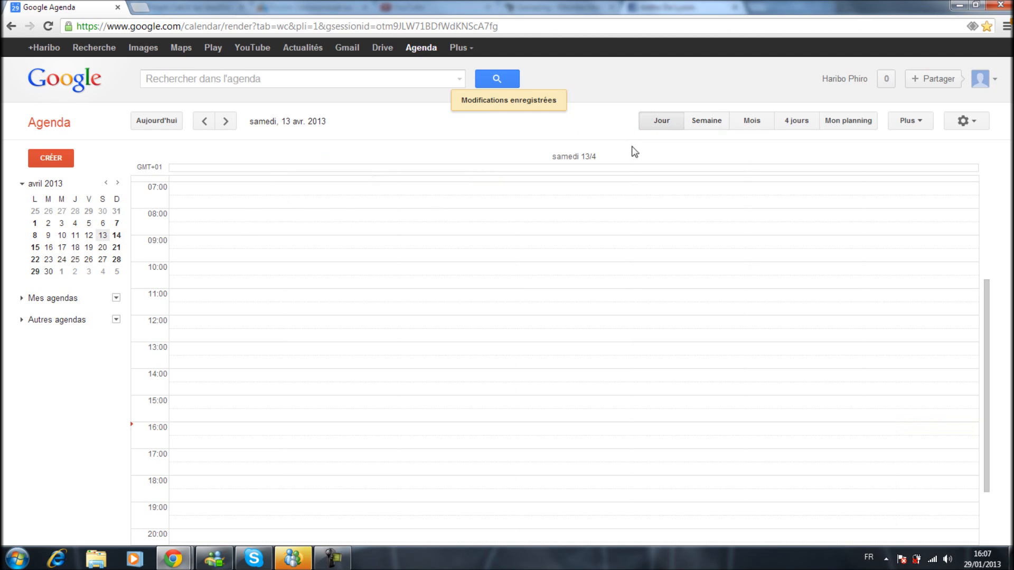
left_click(704, 126)
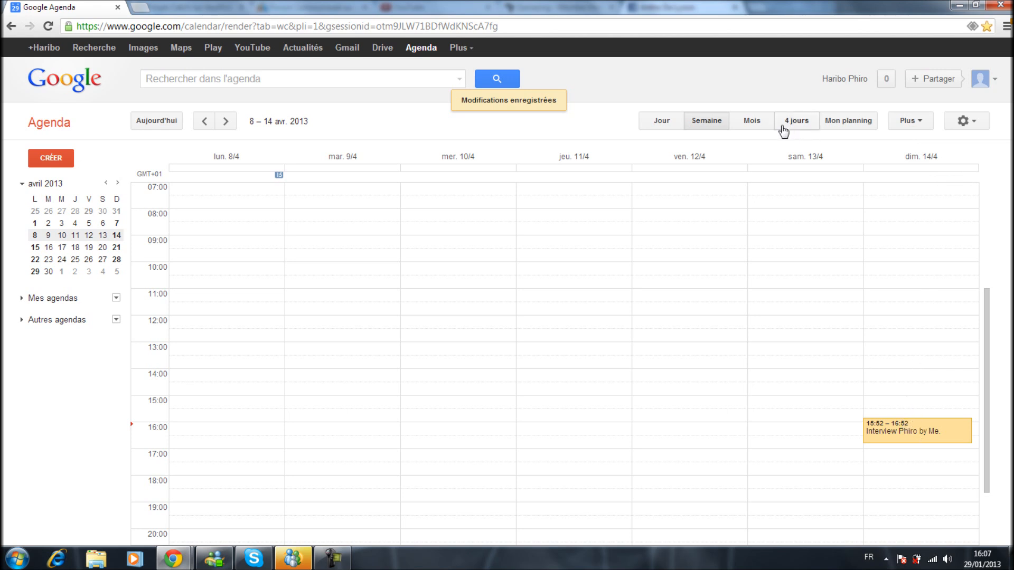
Show the month view for April 2013 and the 4-day view starting on Monday 8 April.
left_click(752, 121)
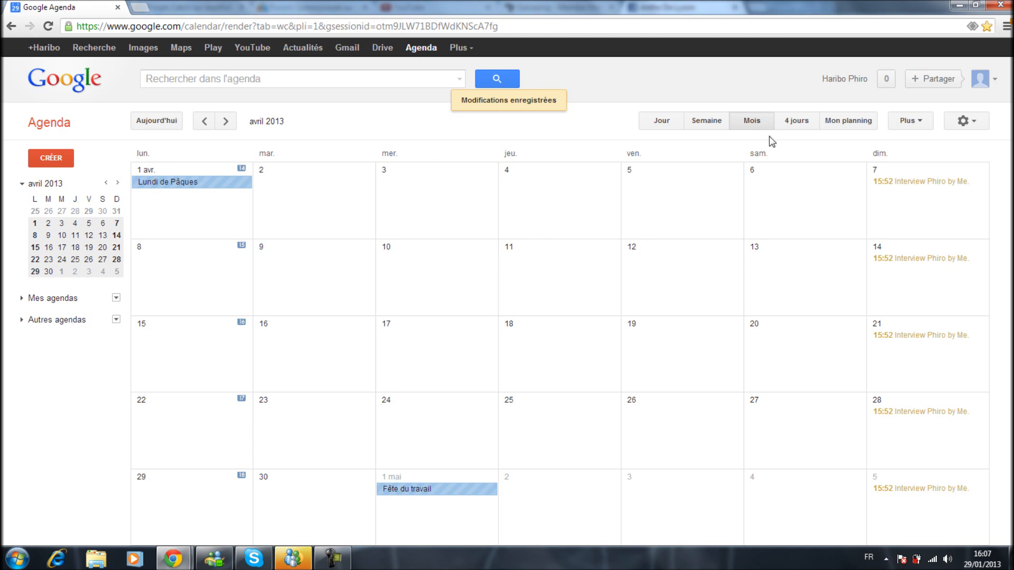
left_click(794, 124)
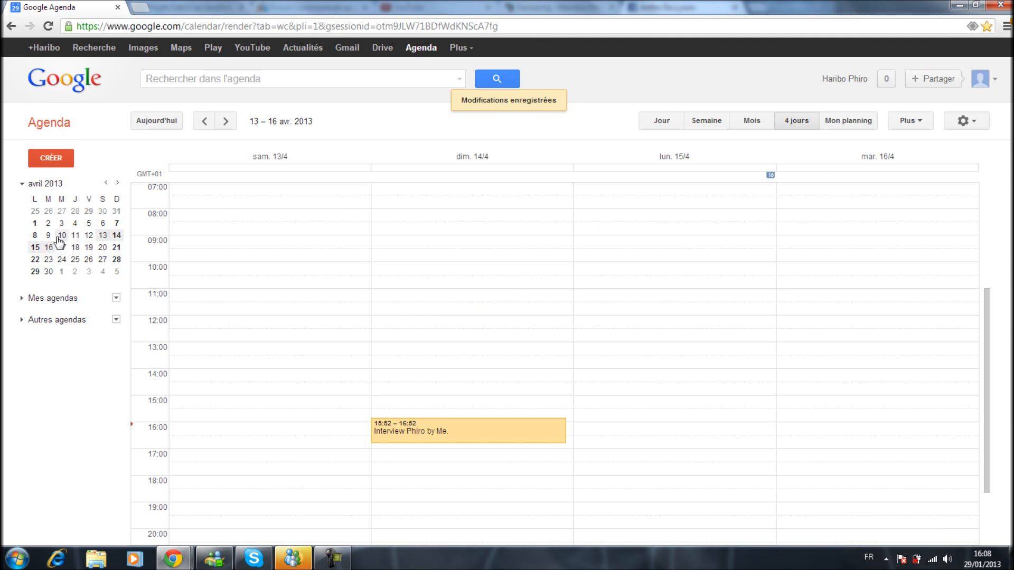
left_click(37, 238)
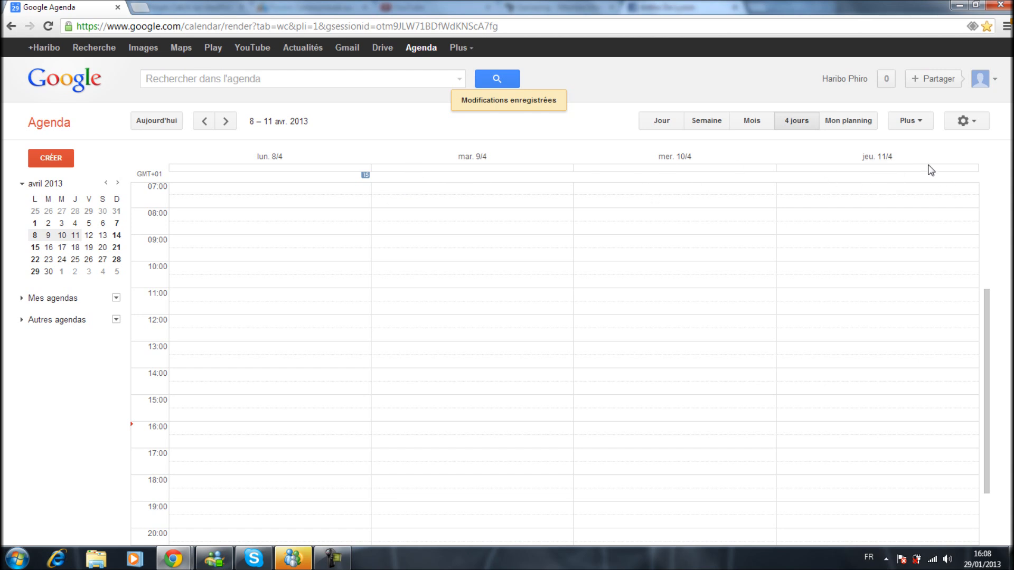
Browse the upcoming events in the Mon planning view and look at the additional print and refresh options.
left_click(858, 131)
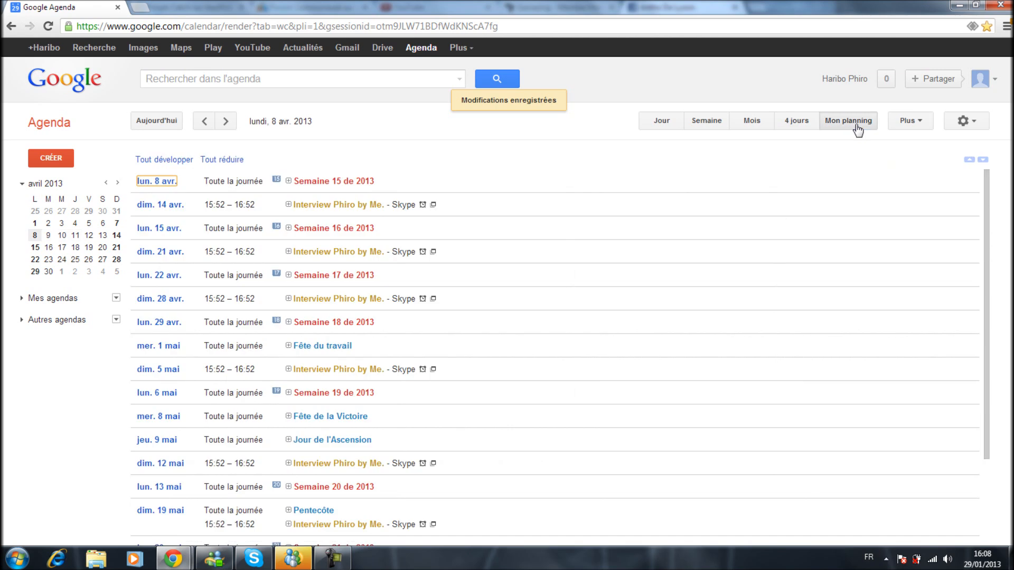
left_click_drag(983, 181, 986, 202)
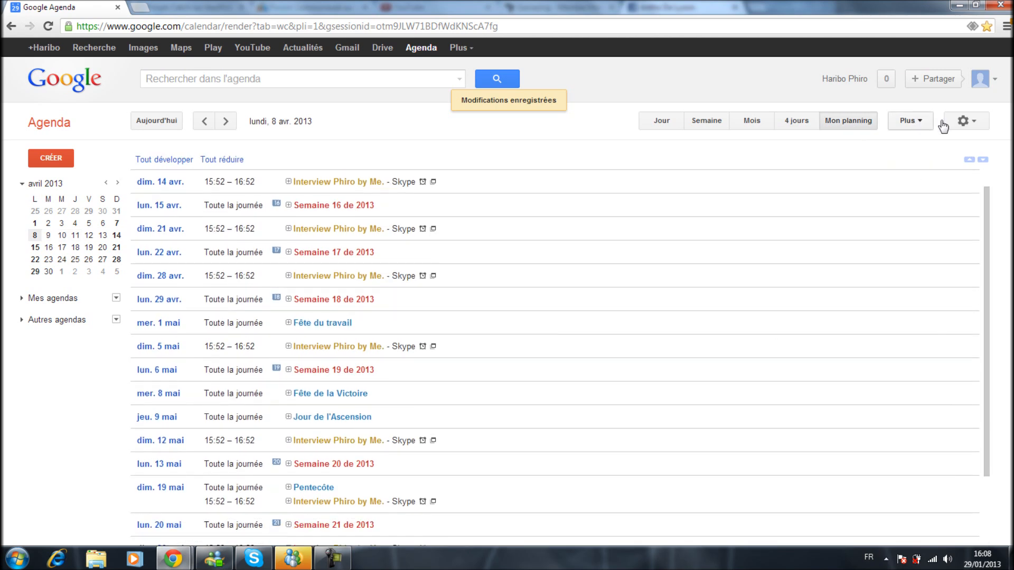
left_click(910, 128)
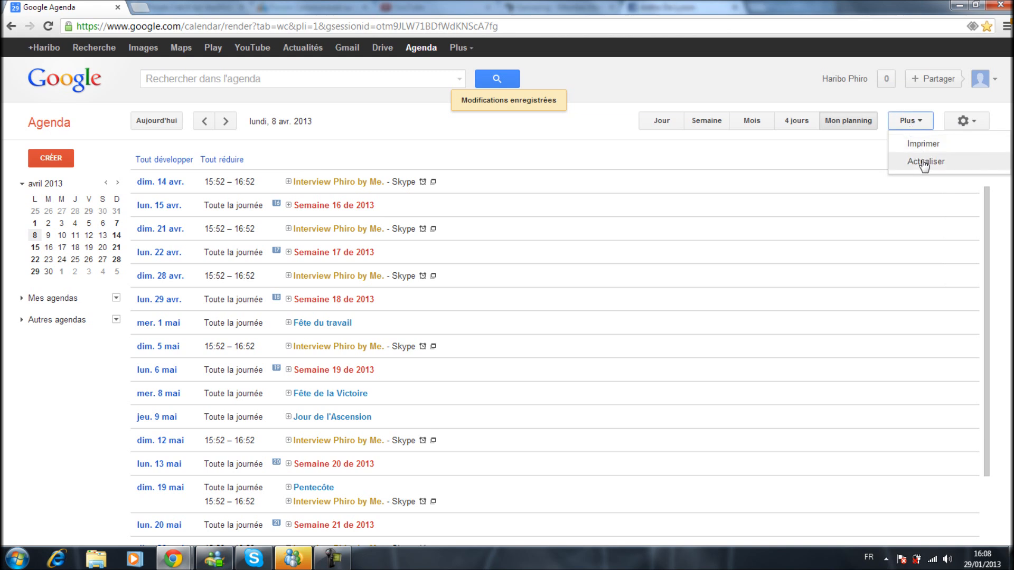
left_click(912, 129)
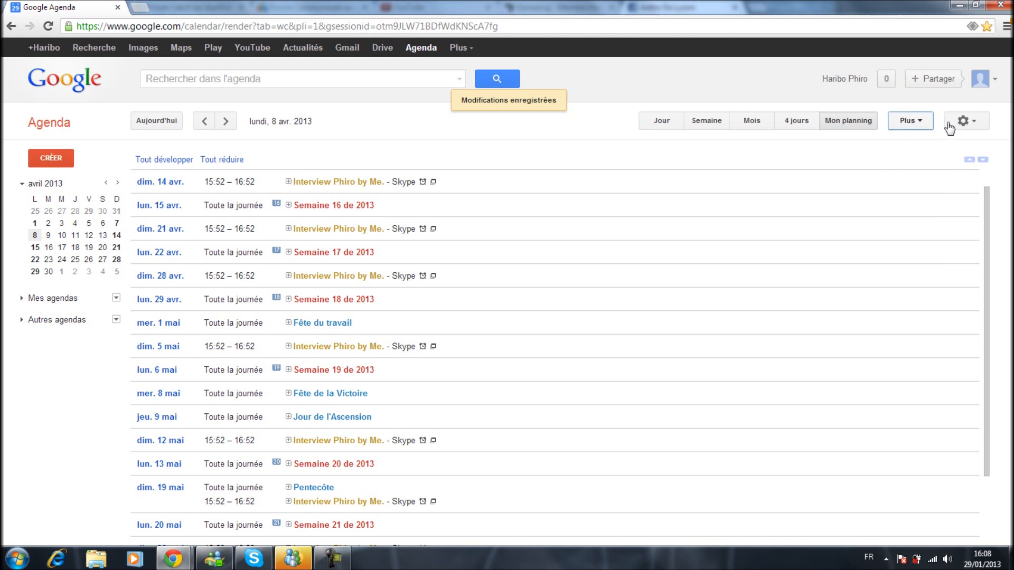
Set the display density to Moyenne and return the calendar to the week view.
left_click(970, 124)
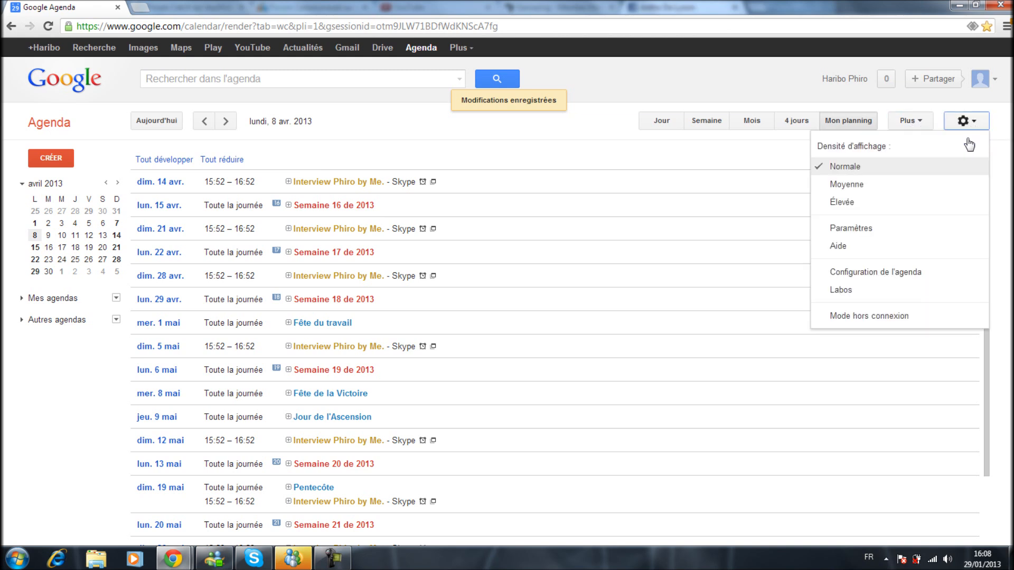
left_click(844, 190)
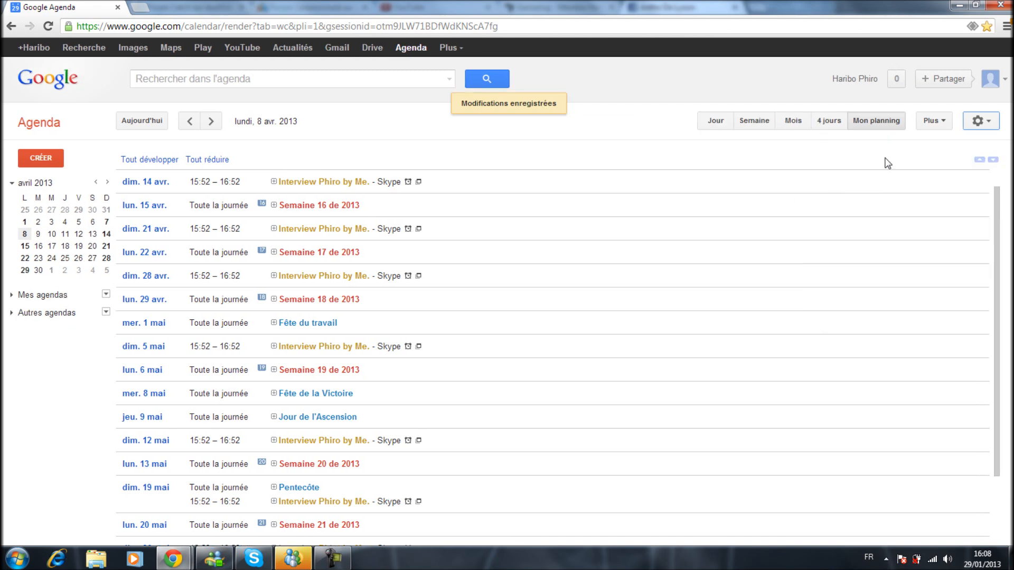
left_click(979, 123)
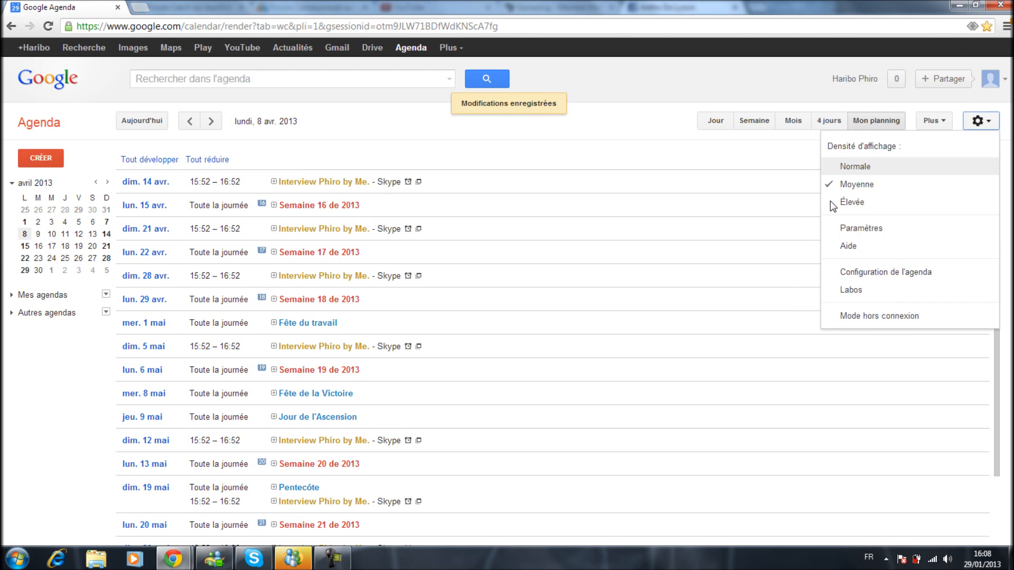
left_click(746, 125)
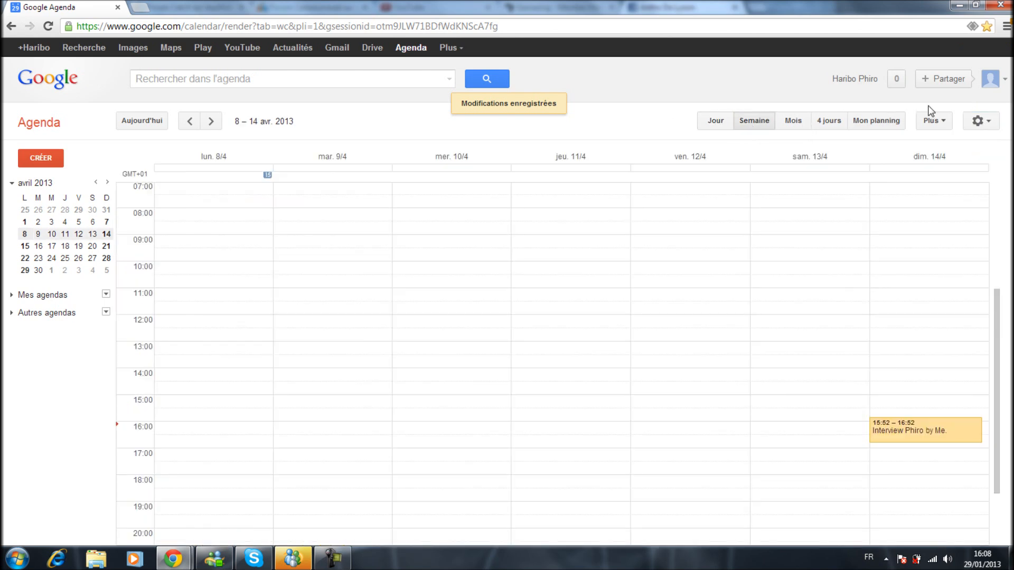
Try the Élevée display density on the week view and set the density back to Normale.
left_click(979, 121)
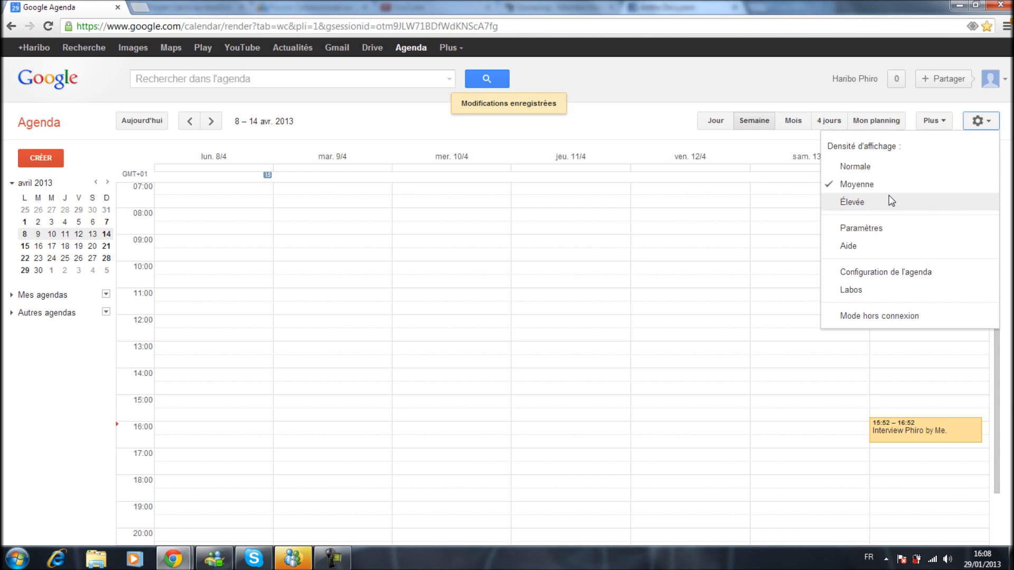
left_click(891, 202)
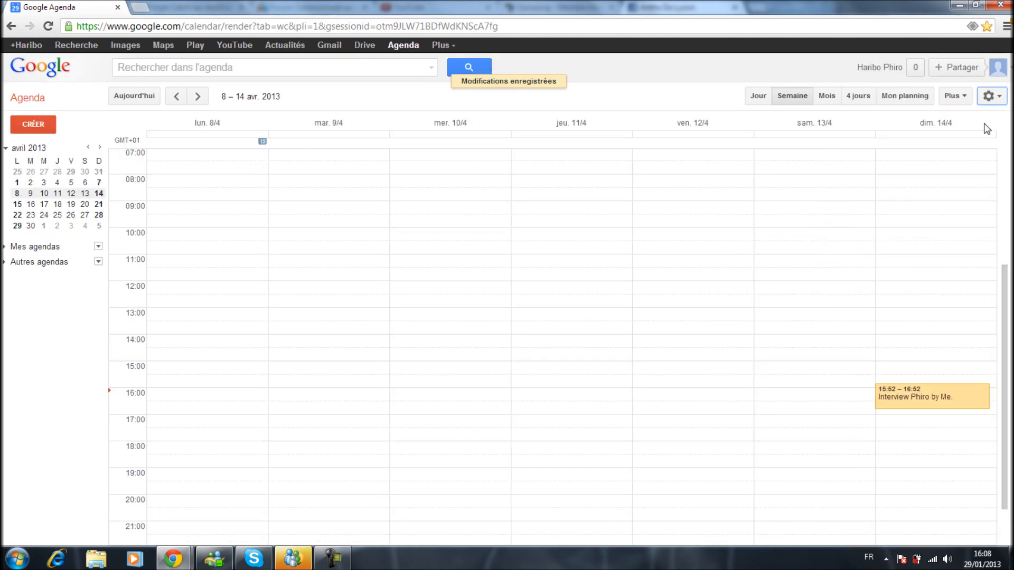
left_click(988, 96)
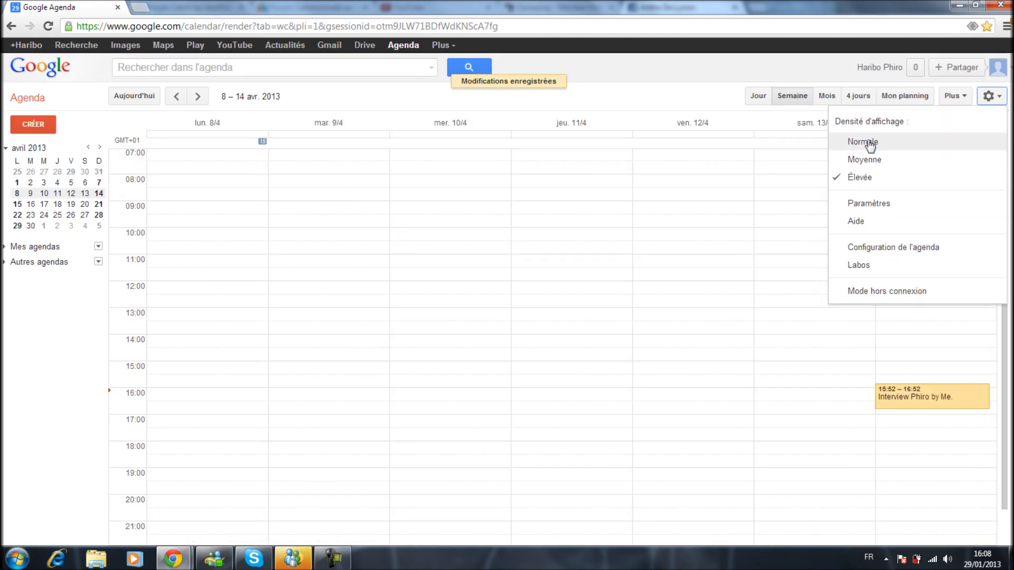
left_click(870, 141)
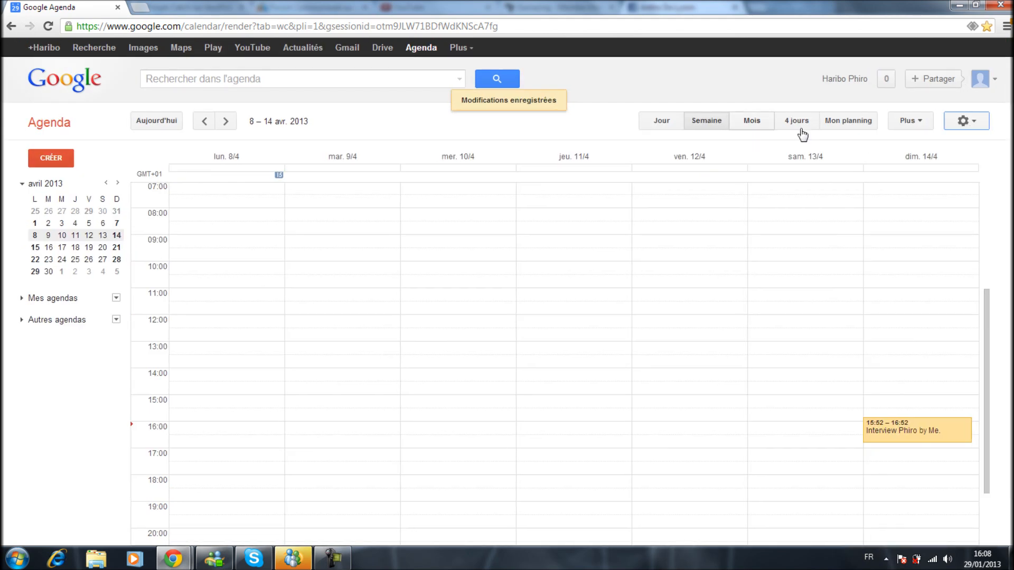
Open the general calendar settings, try Català as the language and set it back to Français.
left_click(970, 125)
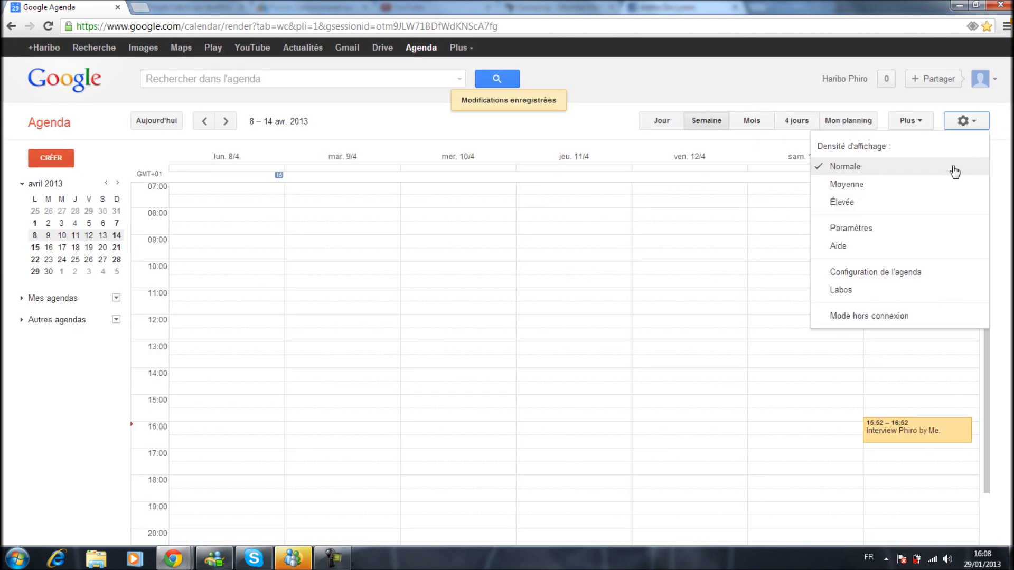
left_click(904, 233)
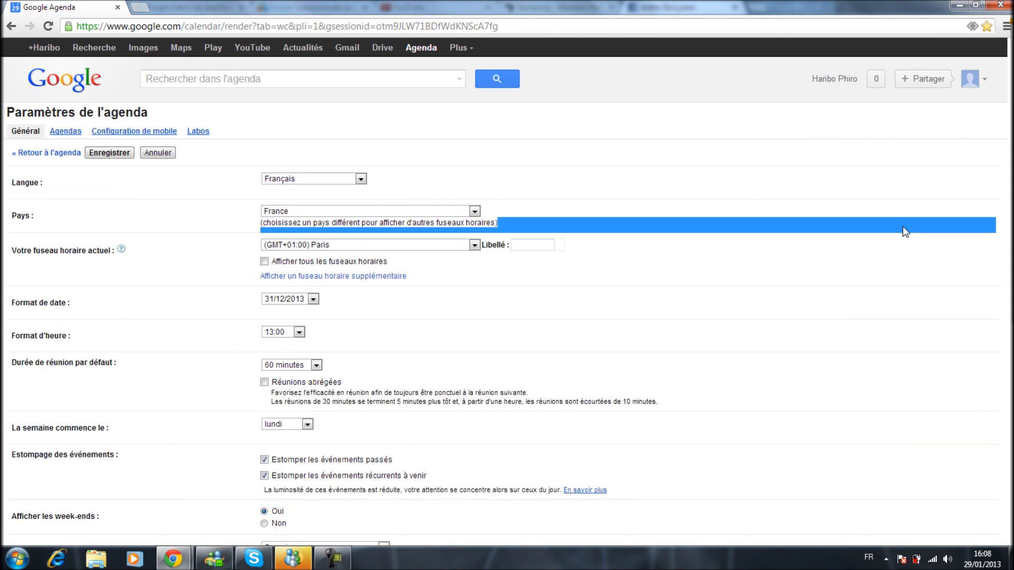
left_click(331, 180)
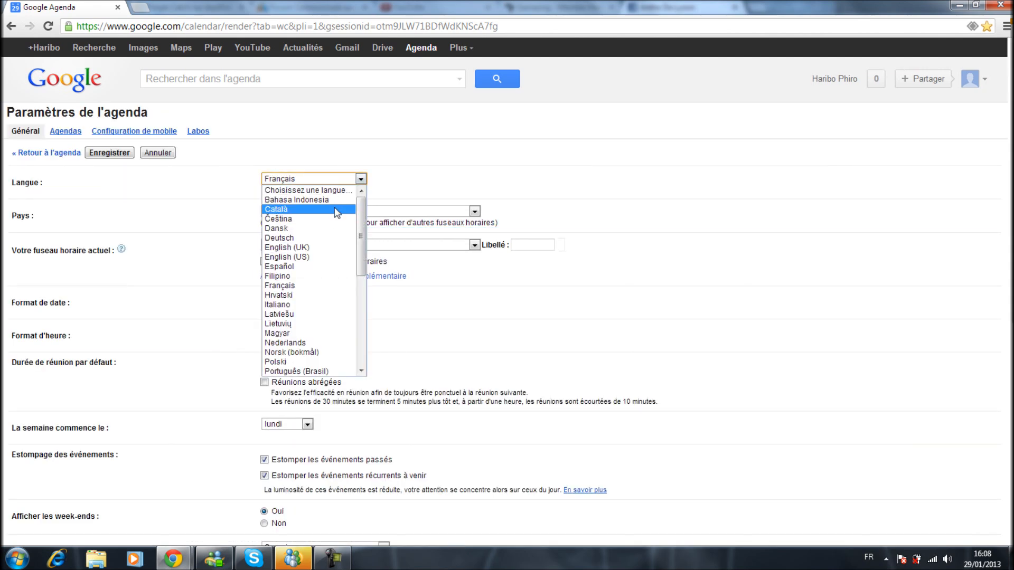
left_click(336, 212)
left_click(318, 178)
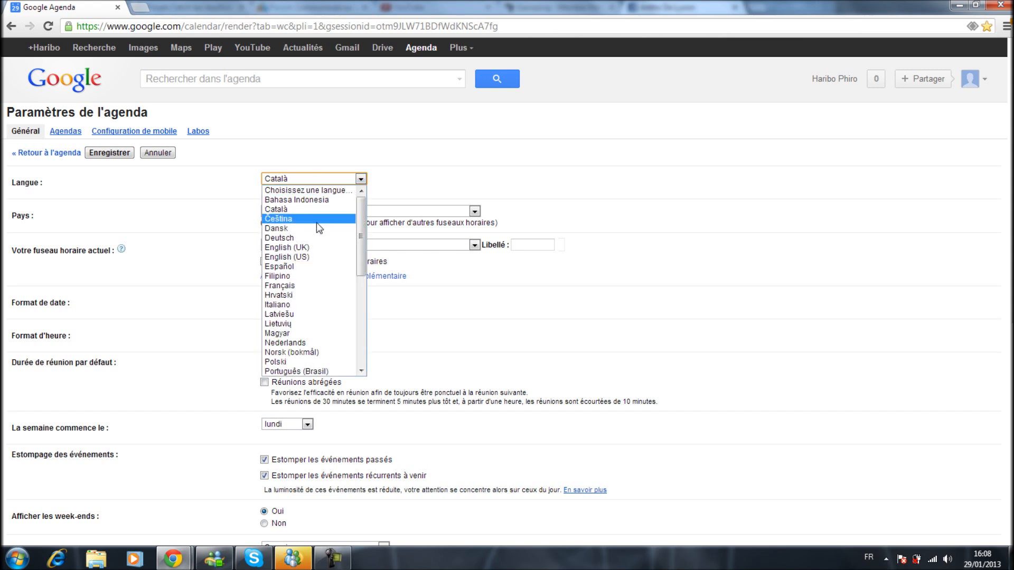
left_click(309, 285)
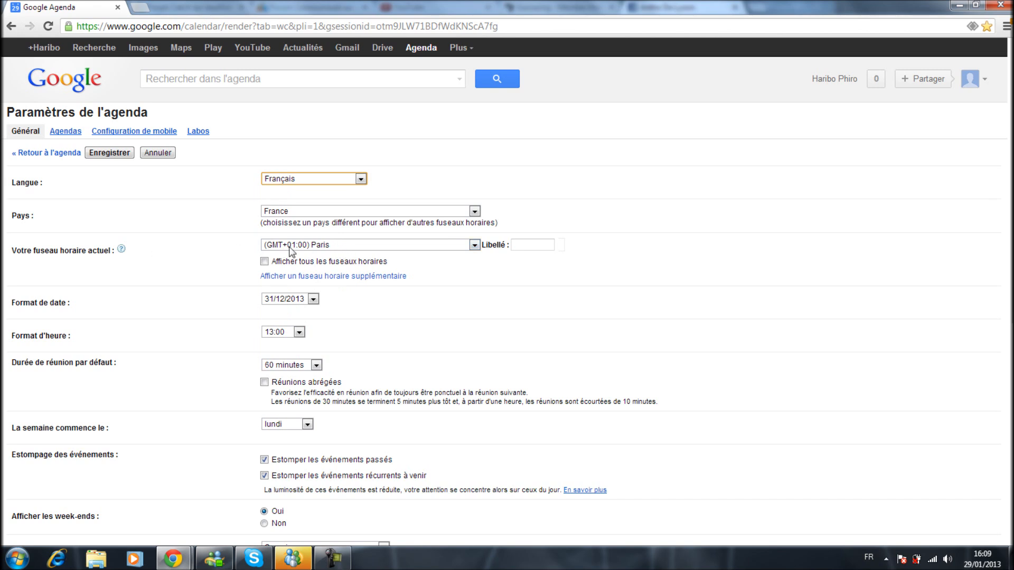
Set the country to Espagne (España) and the current time zone to (GMT+01:00) Madrid.
left_click(356, 250)
left_click(355, 248)
left_click(350, 214)
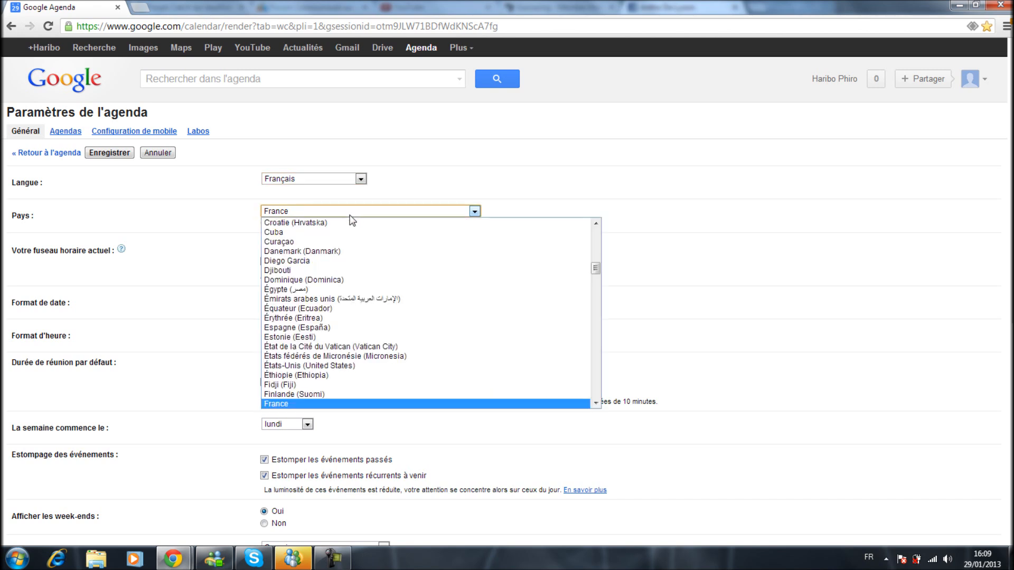
left_click(337, 328)
left_click(329, 243)
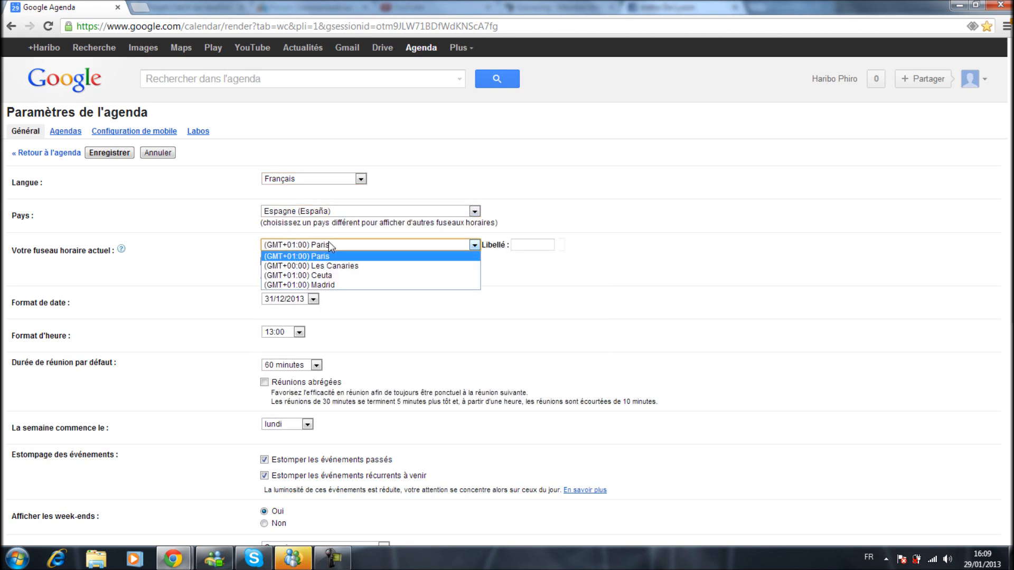
left_click(332, 284)
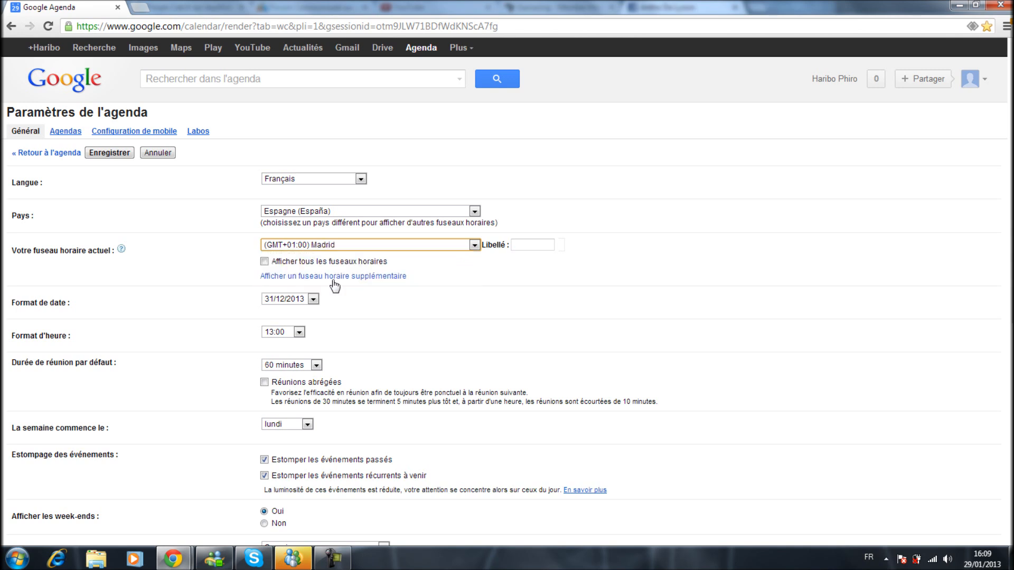
Return the time zone to (GMT+01:00) Paris and the country to France.
left_click(340, 246)
left_click(338, 257)
left_click(335, 211)
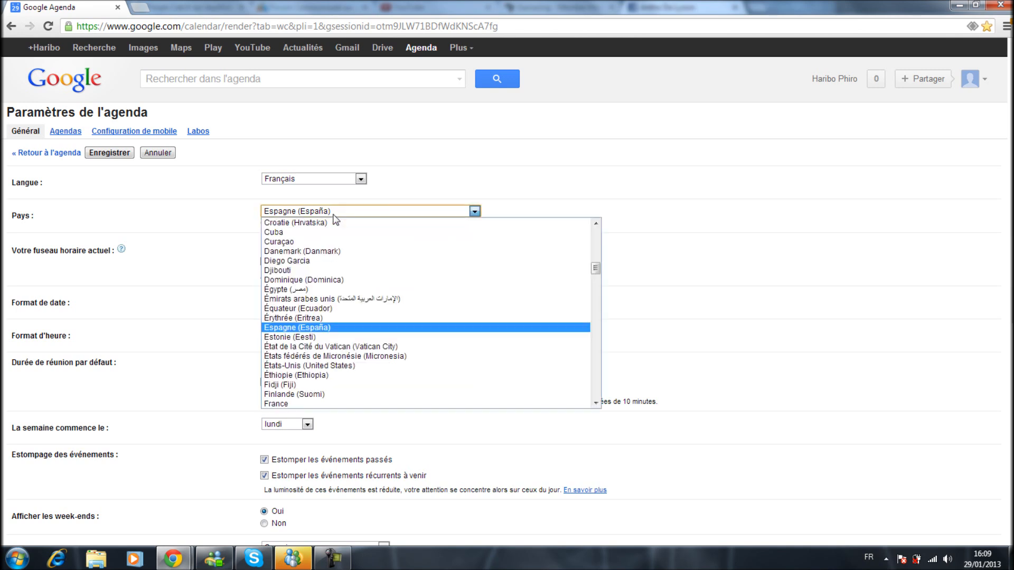
left_click(329, 404)
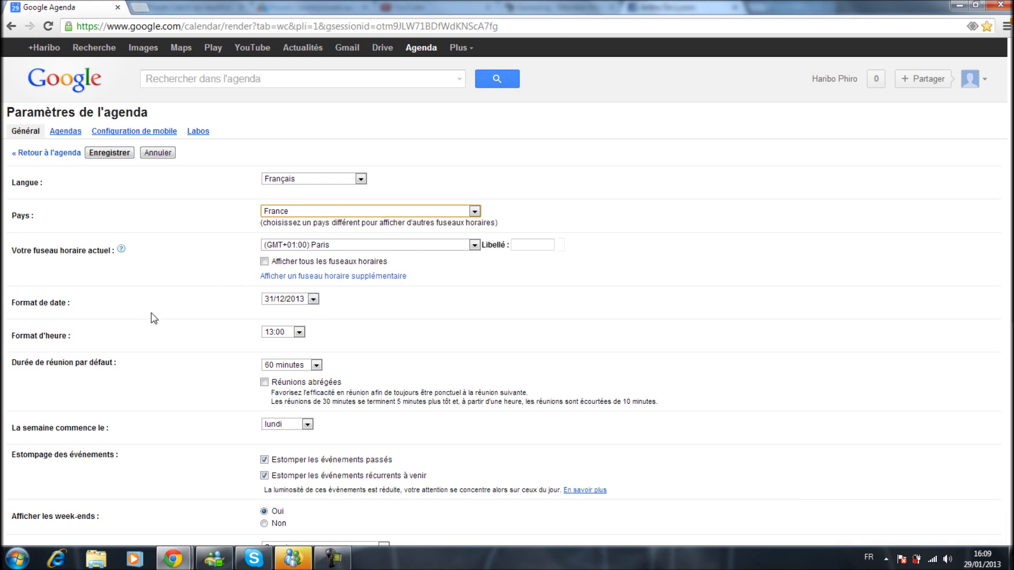
Choose 31/12/2013 as the date format in the general settings.
left_click_drag(224, 297, 333, 299)
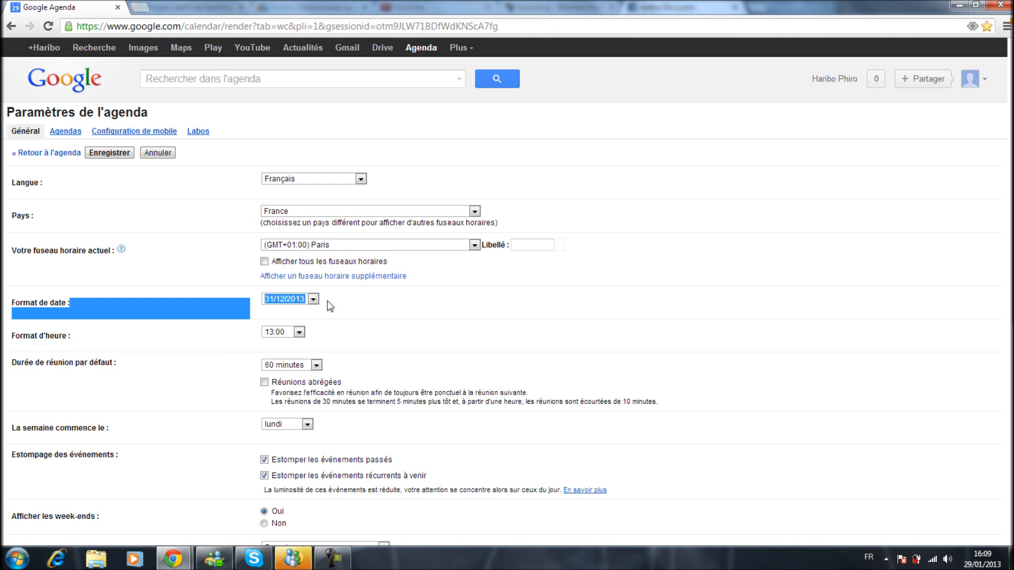
left_click(308, 299)
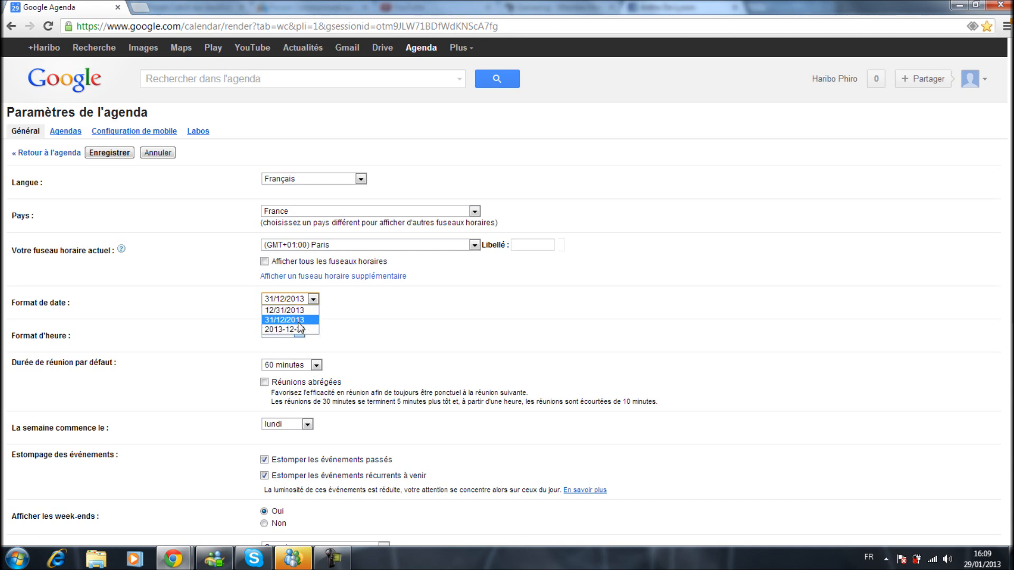
left_click(299, 320)
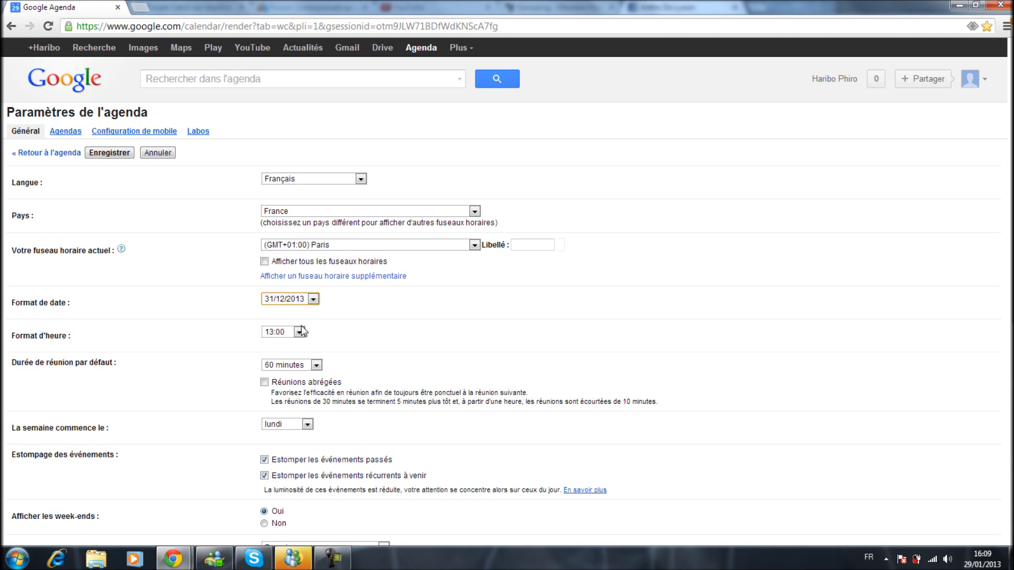
Try the 1:00pm time format and set it back to 13:00.
left_click(298, 333)
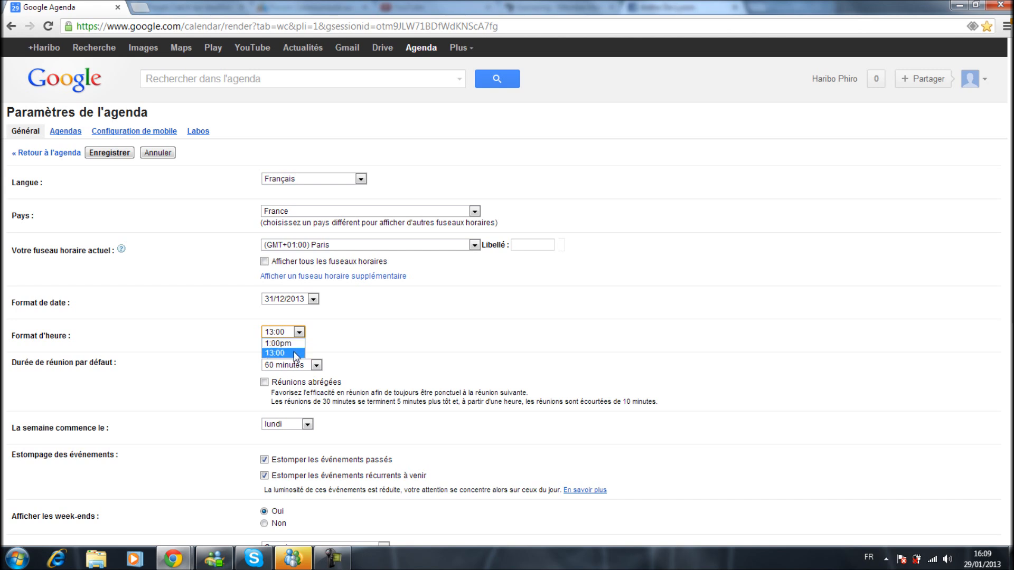
left_click(294, 333)
left_click(289, 344)
left_click(292, 333)
left_click(289, 353)
Choose 60 minutes as the default meeting duration and review the explanation of the shortened meetings option.
left_click(290, 366)
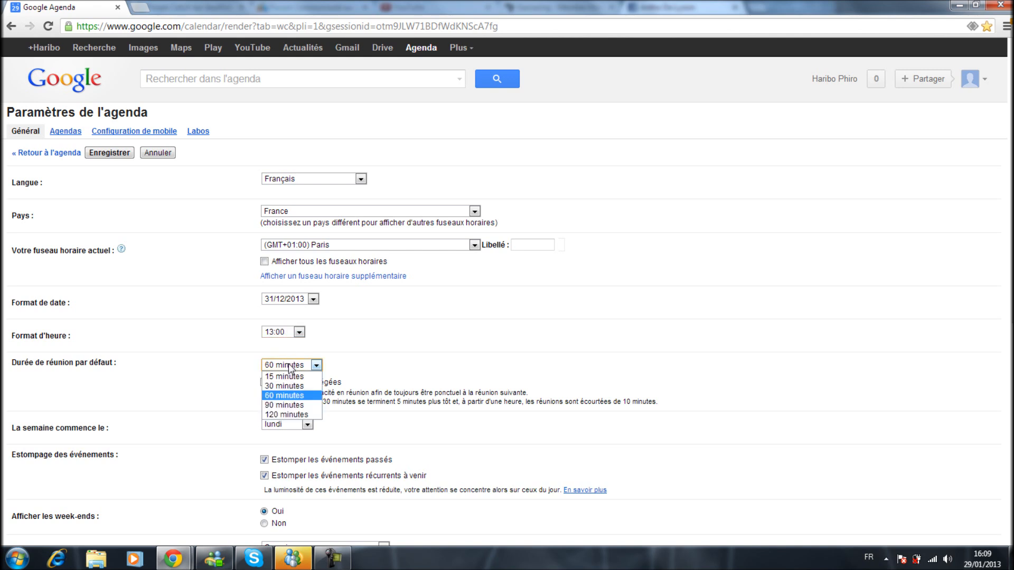
left_click(300, 393)
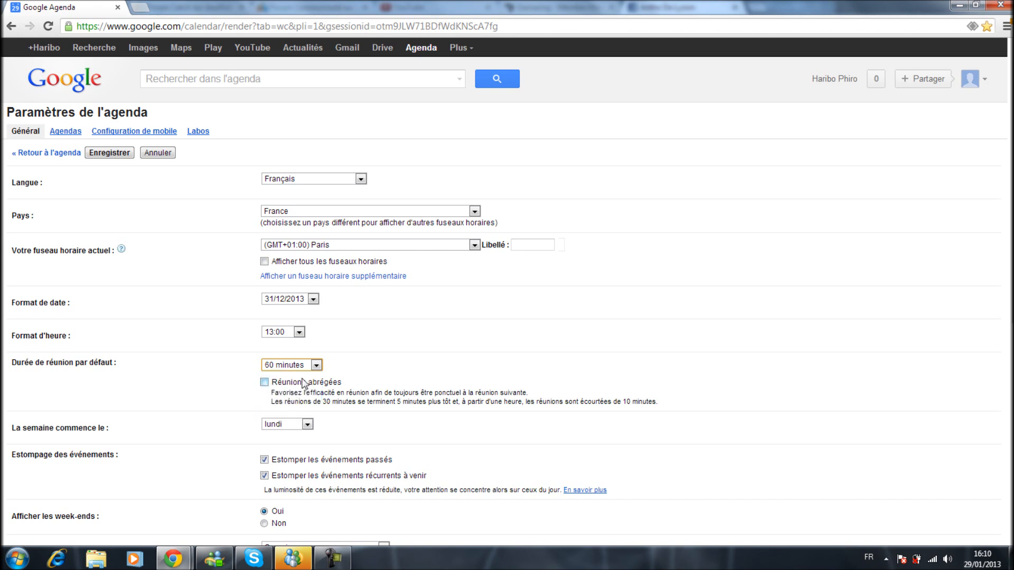
left_click_drag(270, 403, 593, 389)
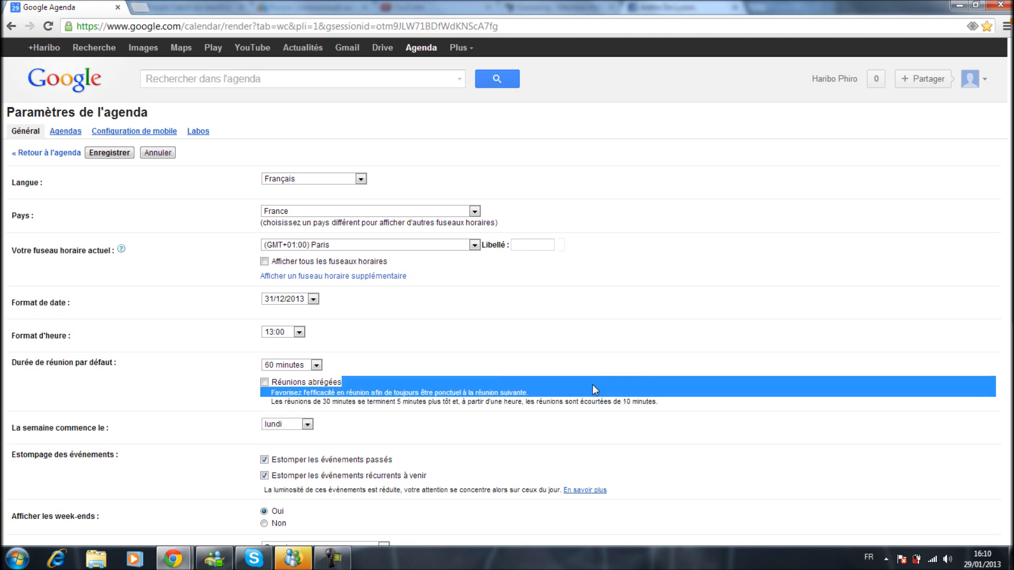
left_click(646, 370)
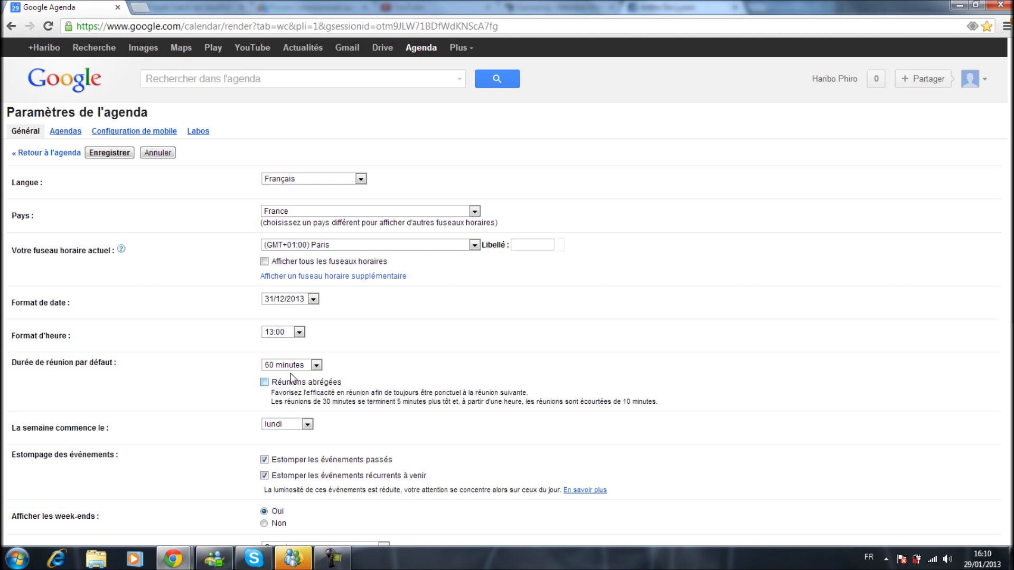
Choose lundi as the first day of the week and review the event dimming options.
left_click(301, 425)
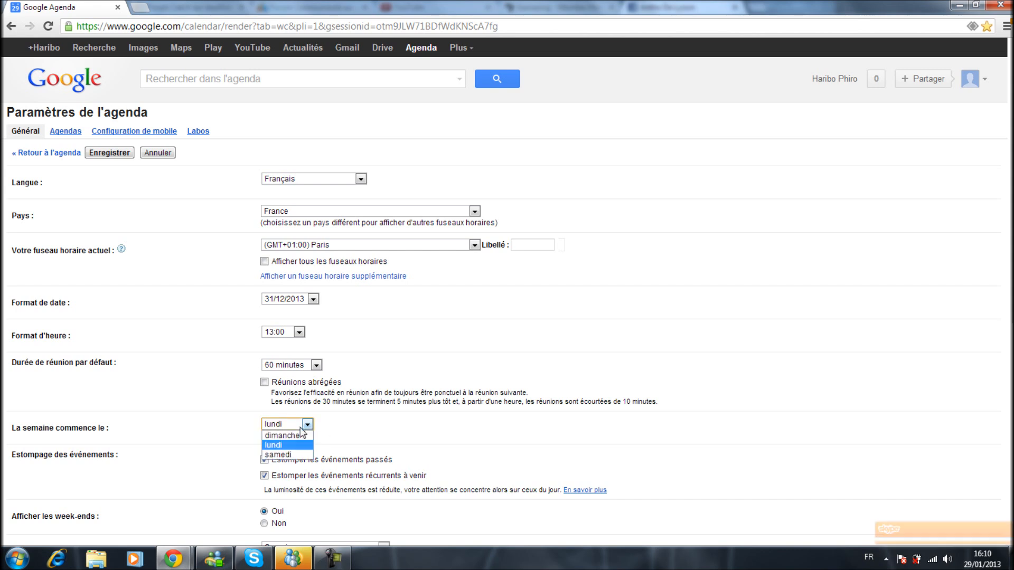
left_click(294, 446)
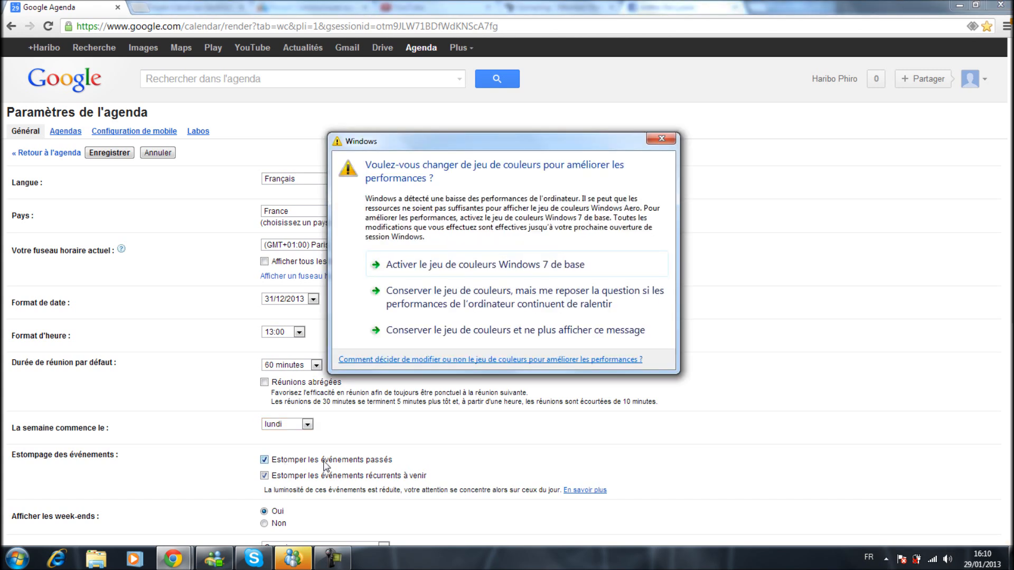
left_click(721, 370)
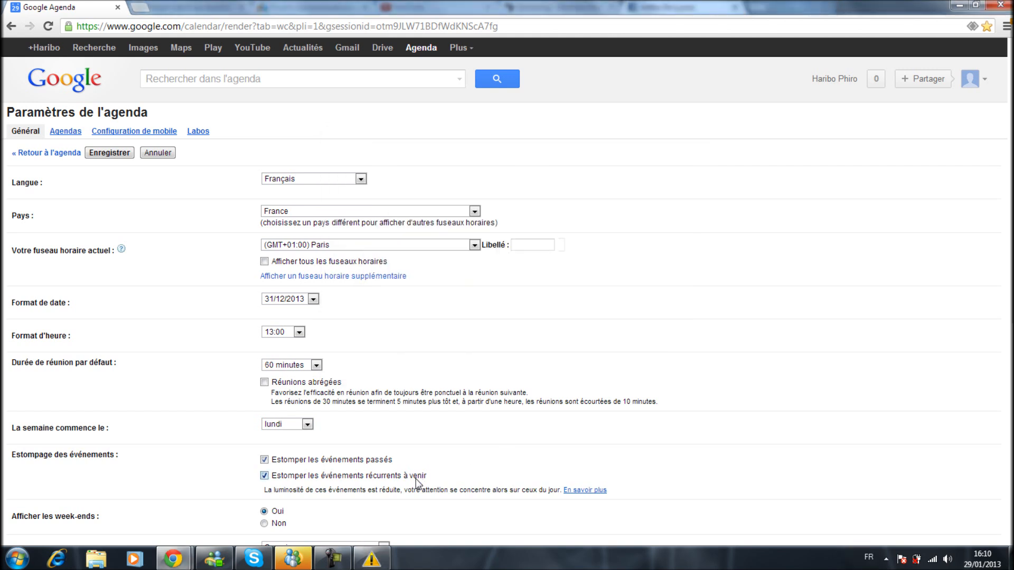
left_click_drag(441, 478, 256, 486)
left_click(256, 486)
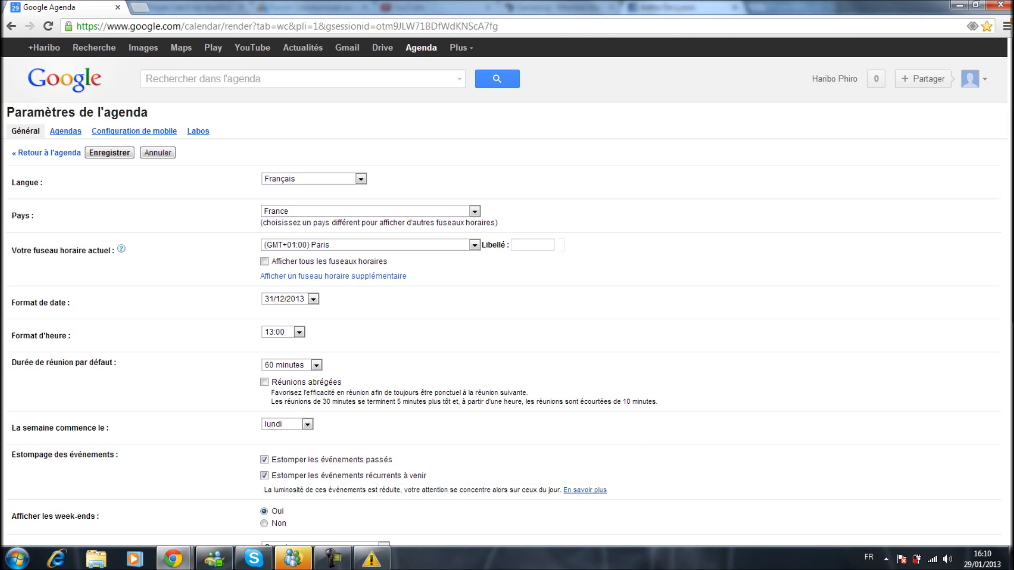
Choose Semaine as the default view and 4 jours as the custom view.
scroll(547, 500, "down", 1)
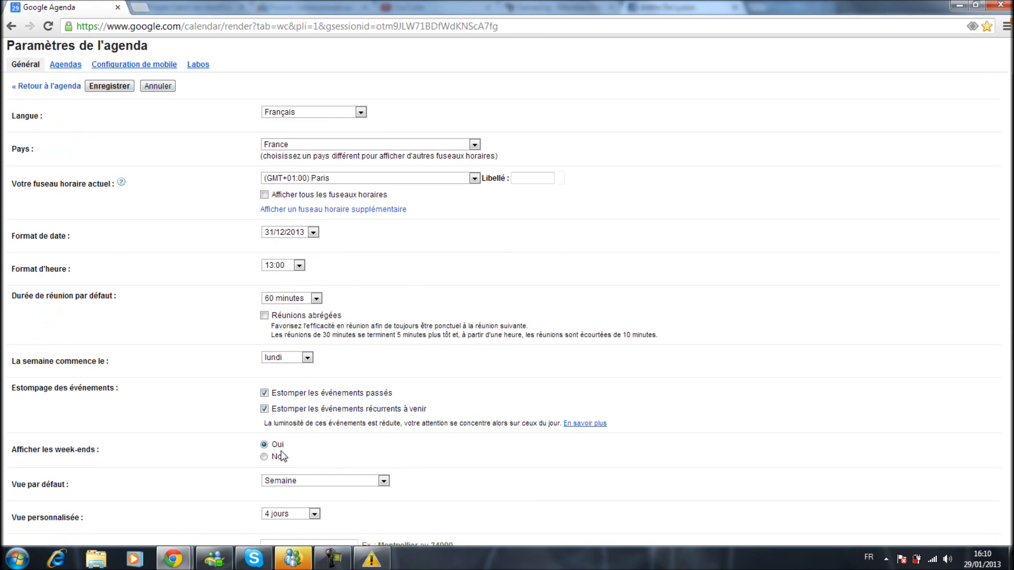
left_click(302, 482)
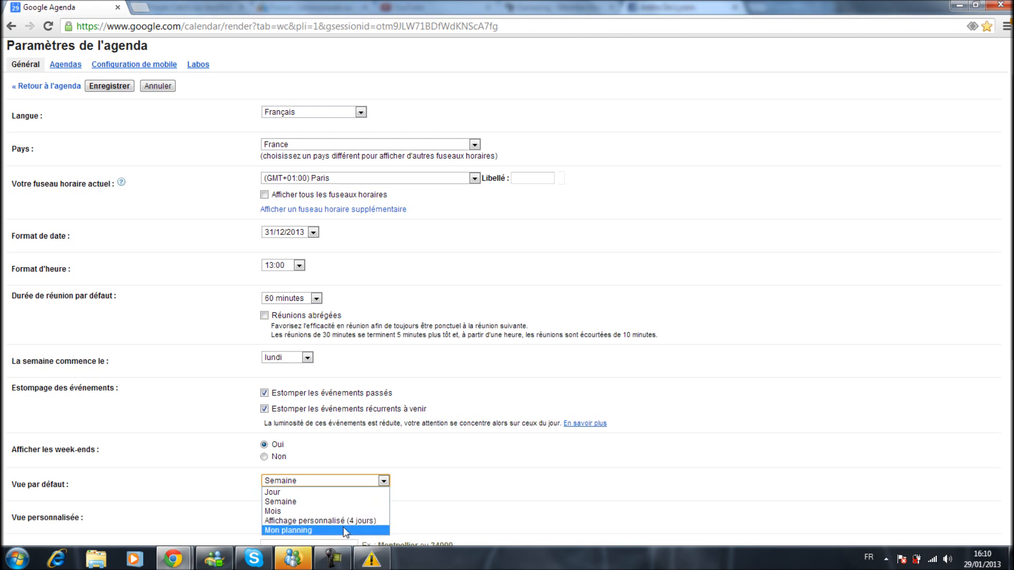
left_click(326, 502)
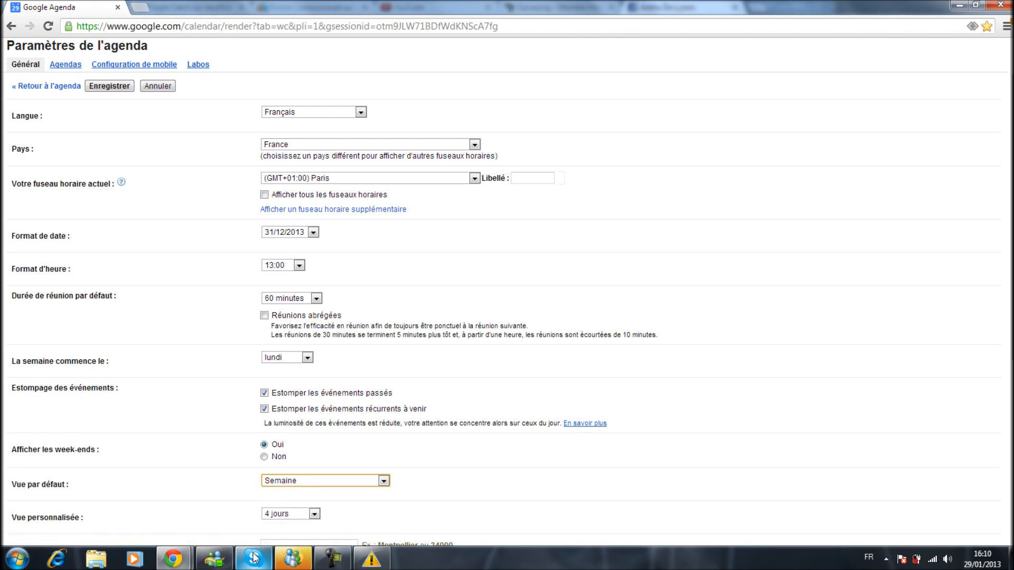
left_click(282, 516)
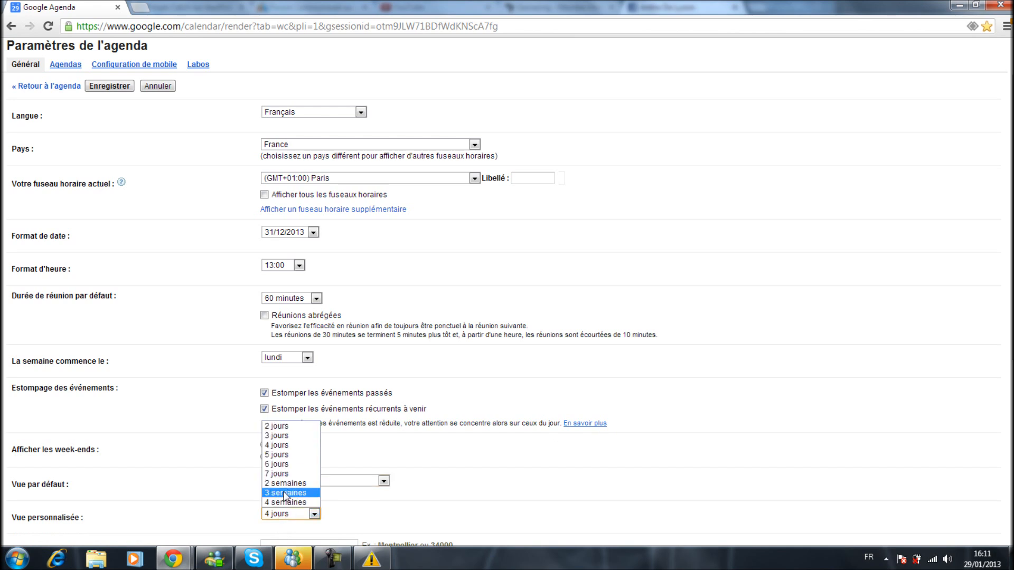
left_click(283, 449)
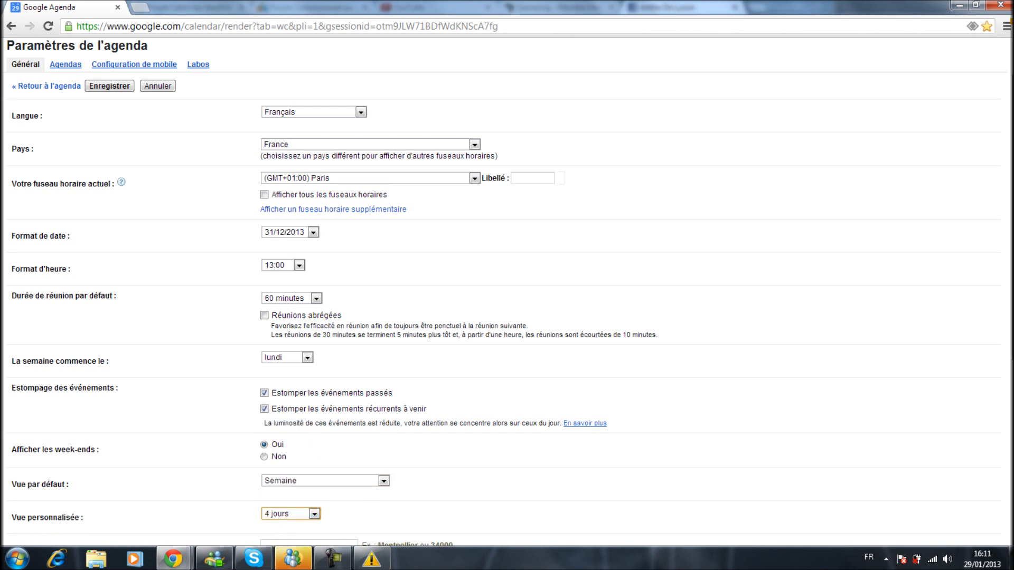
Review the location, weather, invitation and replacement calendar options, and save the general settings.
scroll(588, 484, "down", 3)
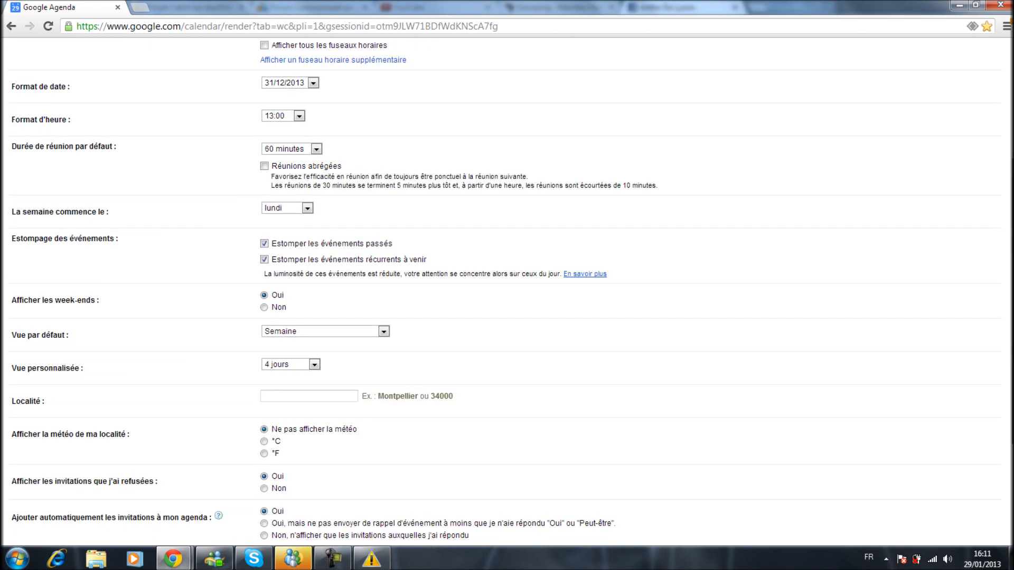
left_click(334, 368)
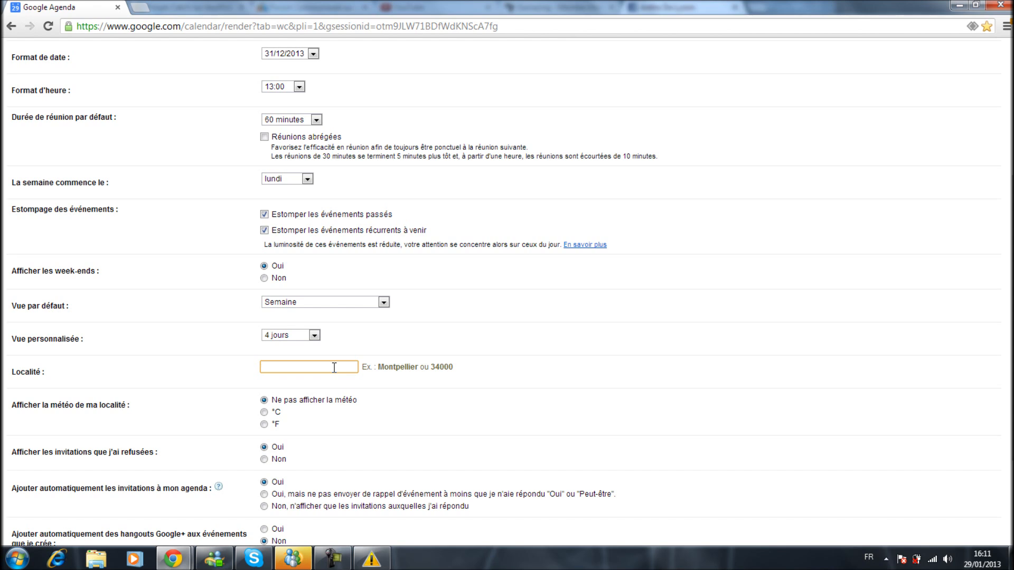
left_click(576, 355)
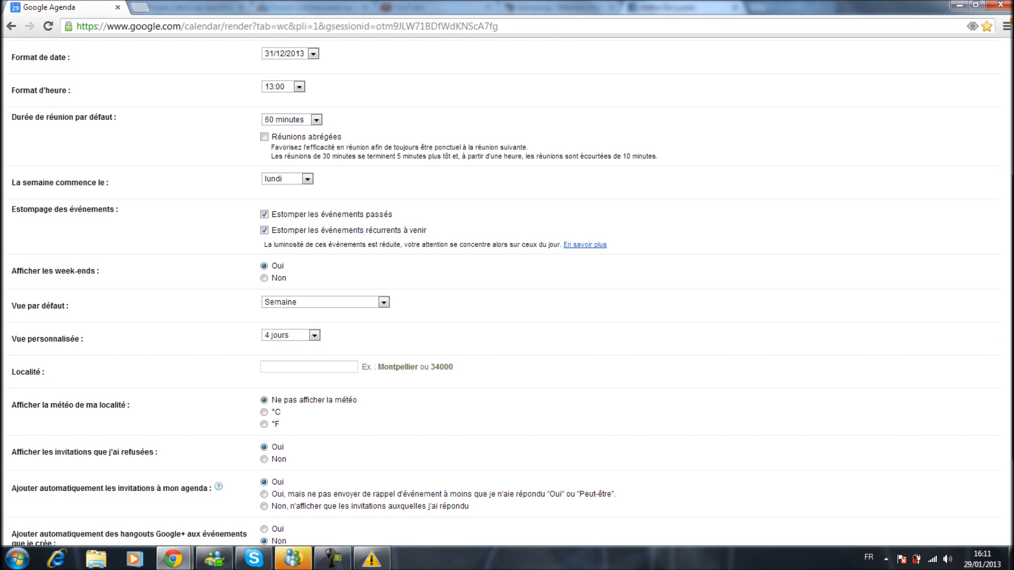
scroll(1008, 333, "down", 1)
scroll(1009, 332, "down", 1)
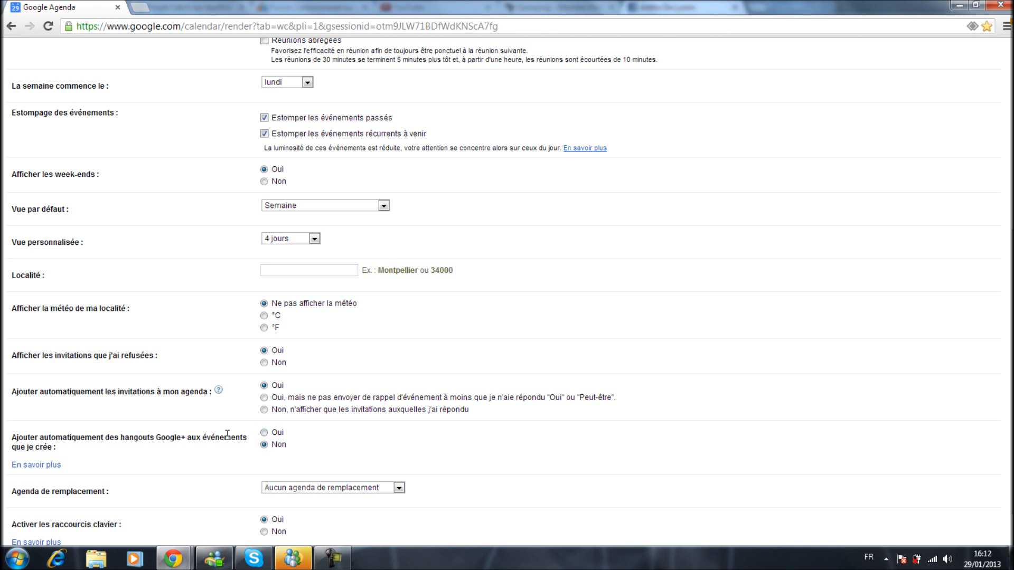
left_click(330, 491)
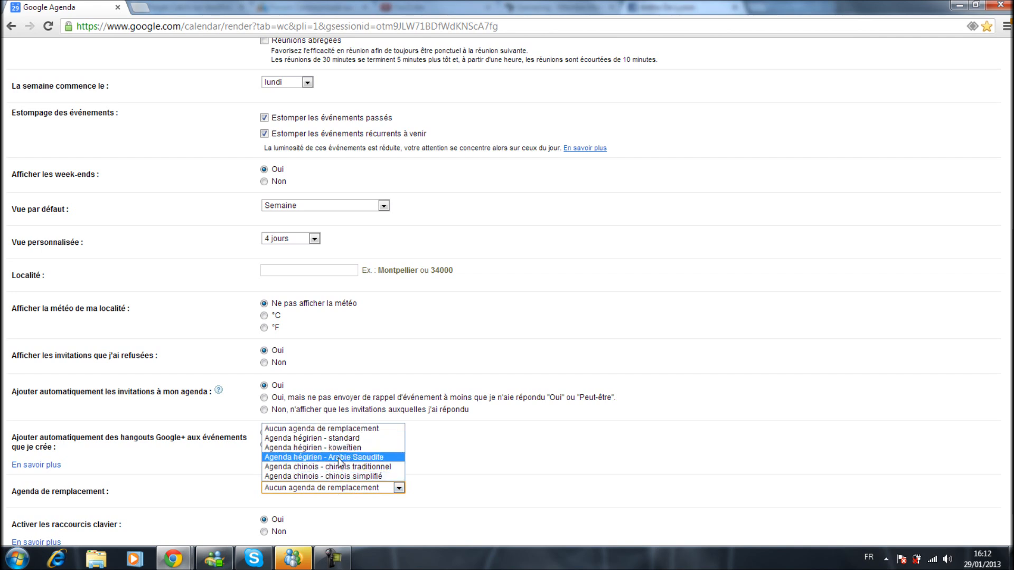
left_click(557, 495)
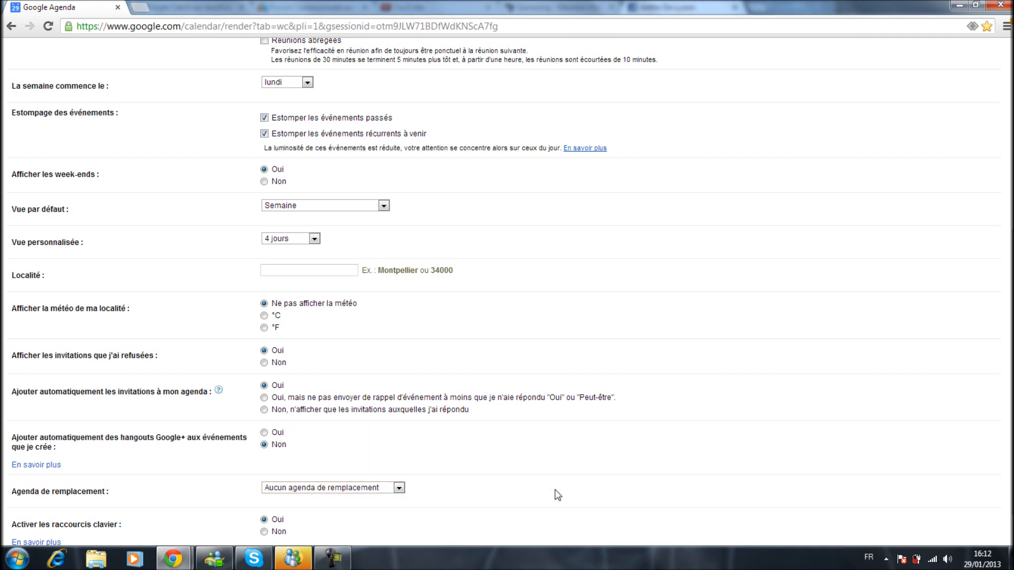
scroll(846, 440, "down", 1)
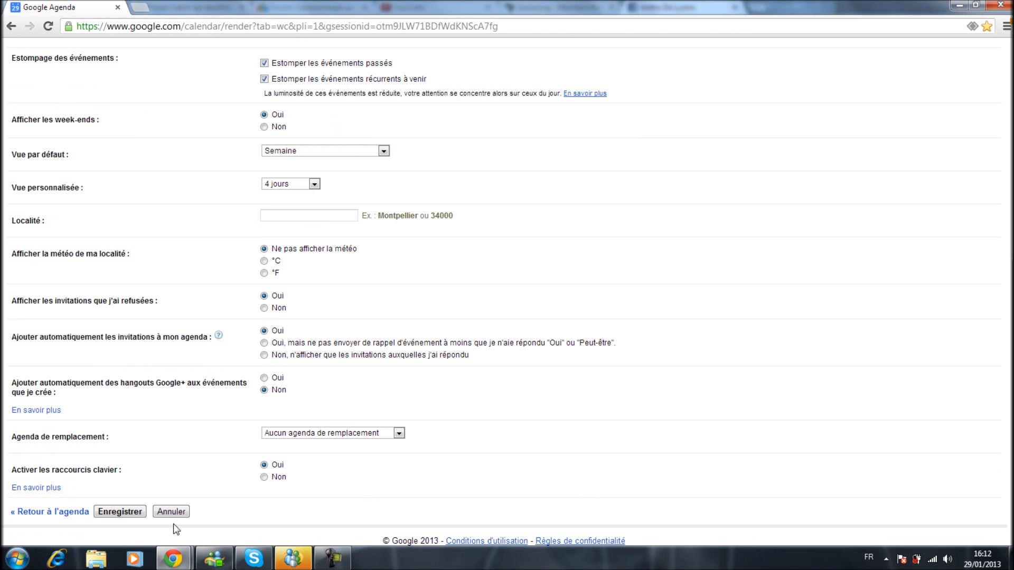
left_click(136, 517)
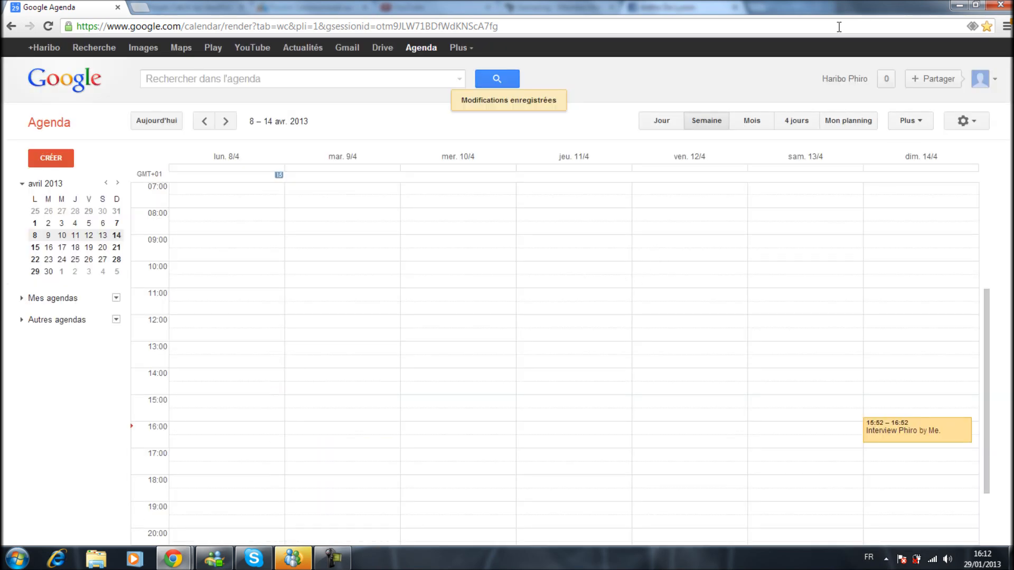
Look through the calendar's settings options and the calendars and options available for Mes agendas.
left_click(963, 120)
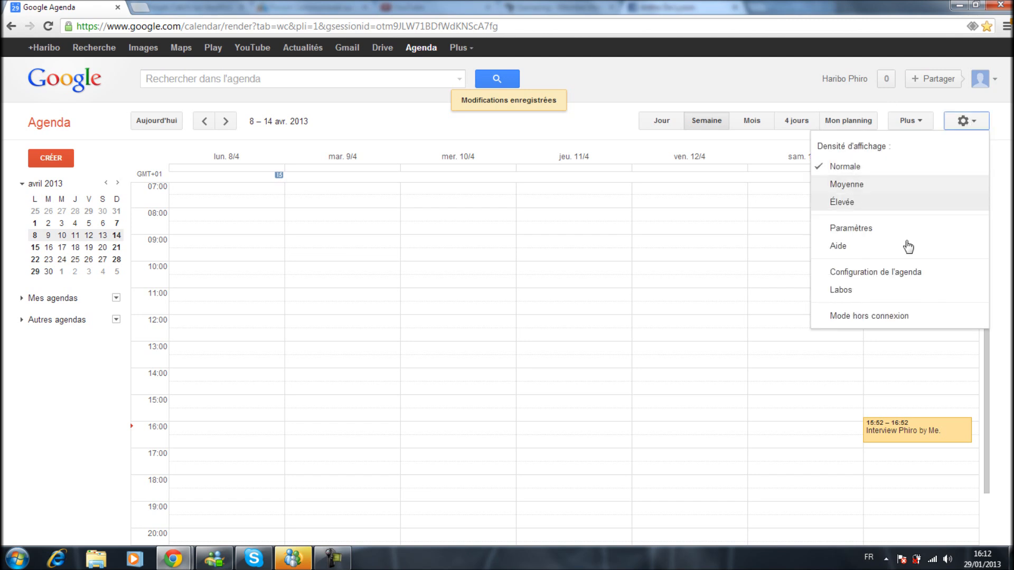
left_click(973, 123)
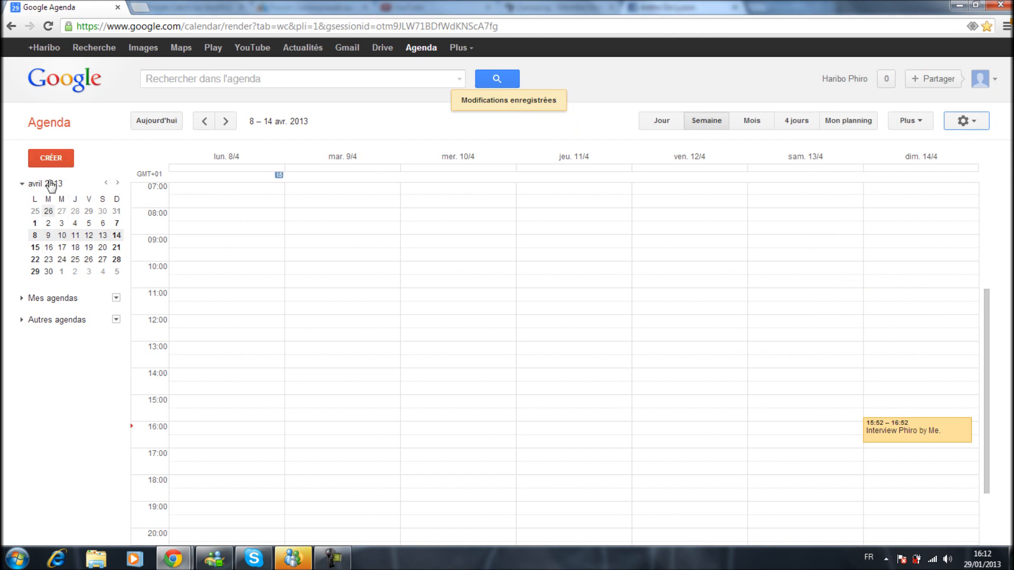
left_click(65, 298)
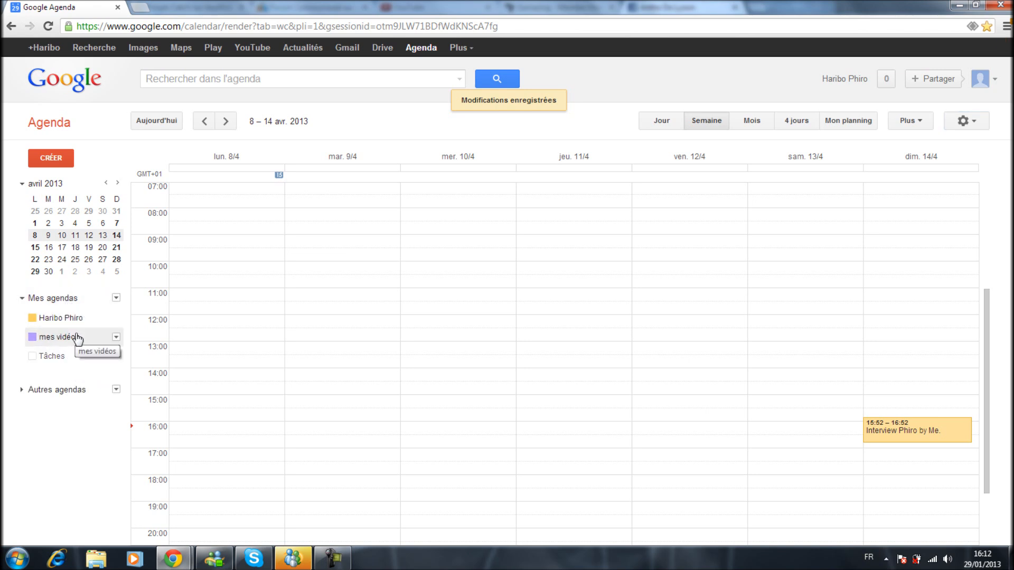
left_click(79, 299)
left_click(117, 298)
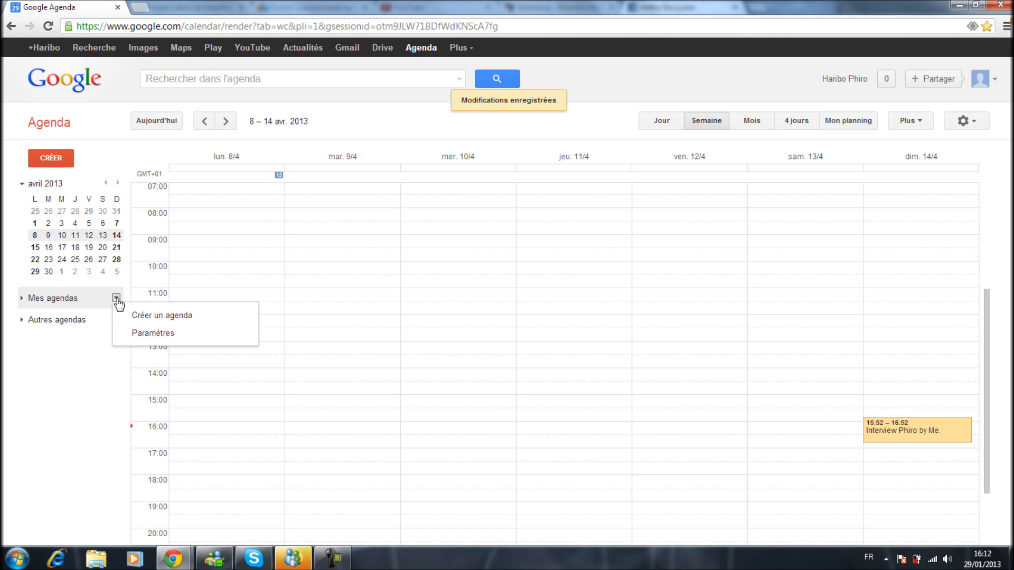
left_click(117, 300)
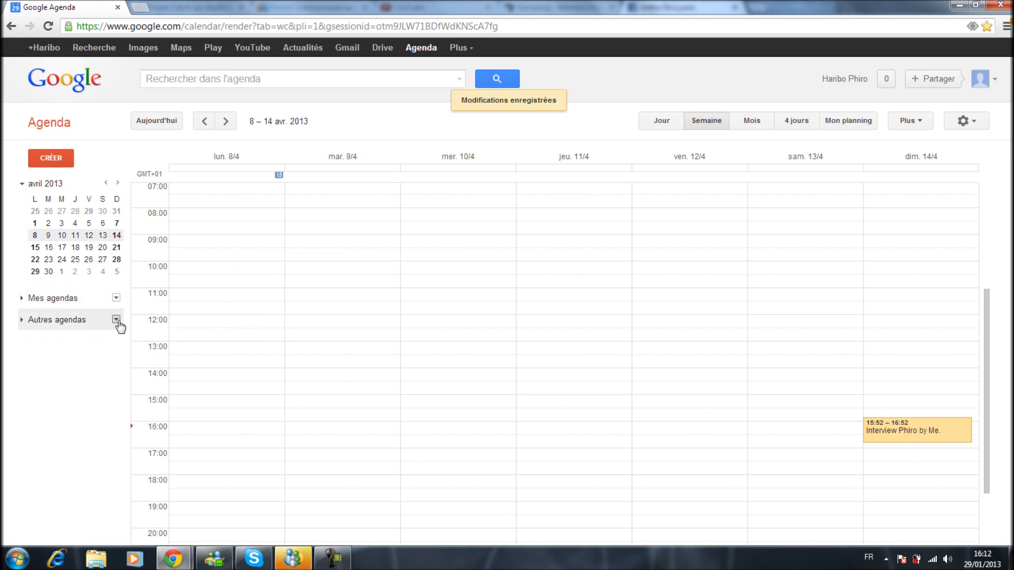
Hide the Anniversaires calendar under Autres agendas and collapse that list.
left_click(94, 320)
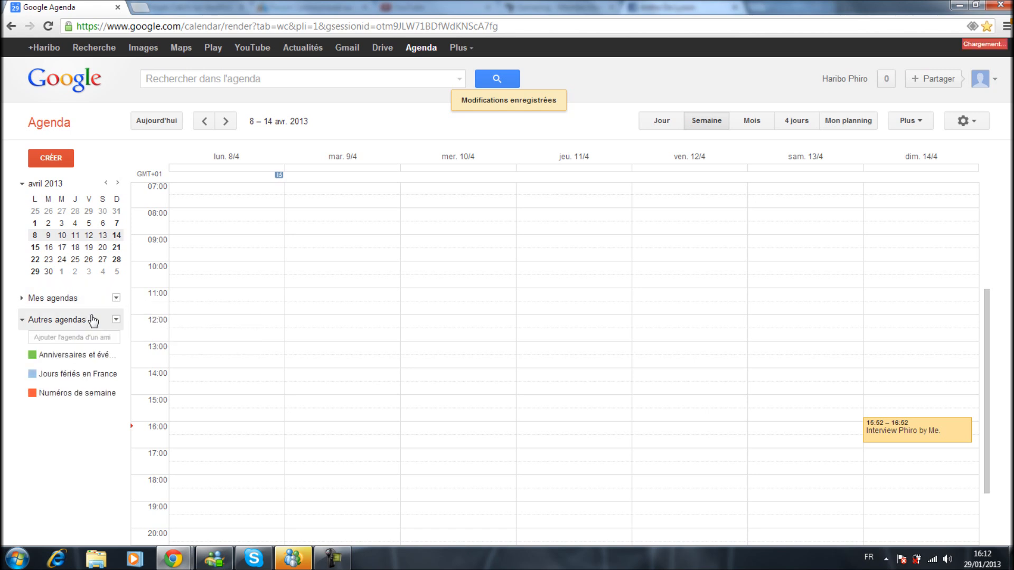
left_click(98, 356)
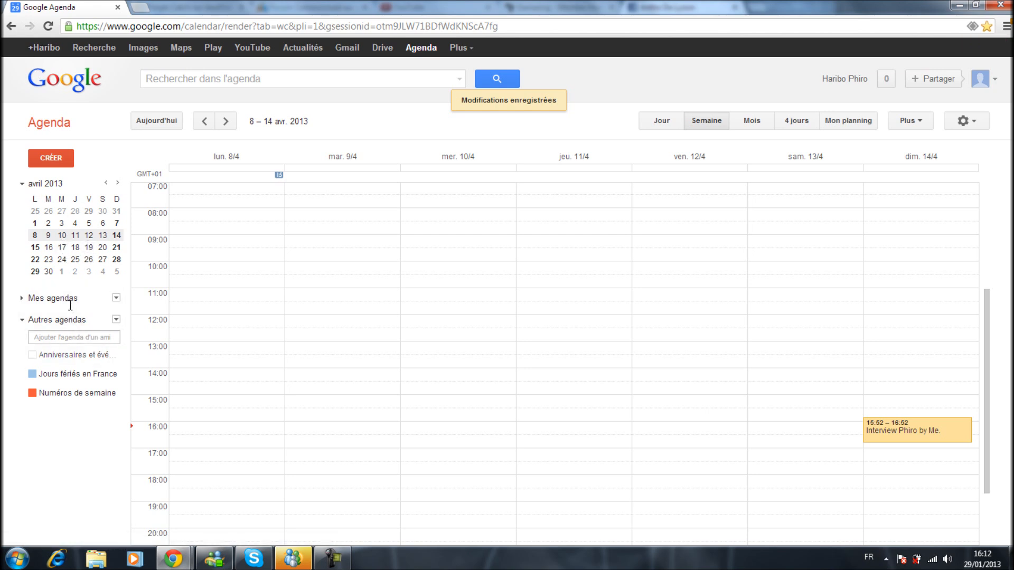
left_click(23, 320)
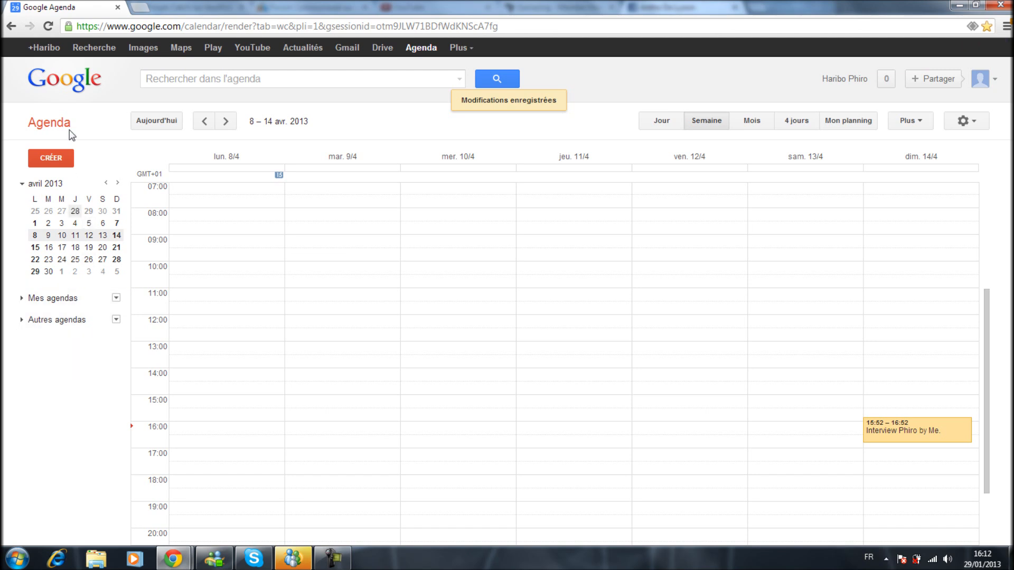
Create a new event and title it as an interview, including the interviewee's and interviewer's names.
left_click(61, 161)
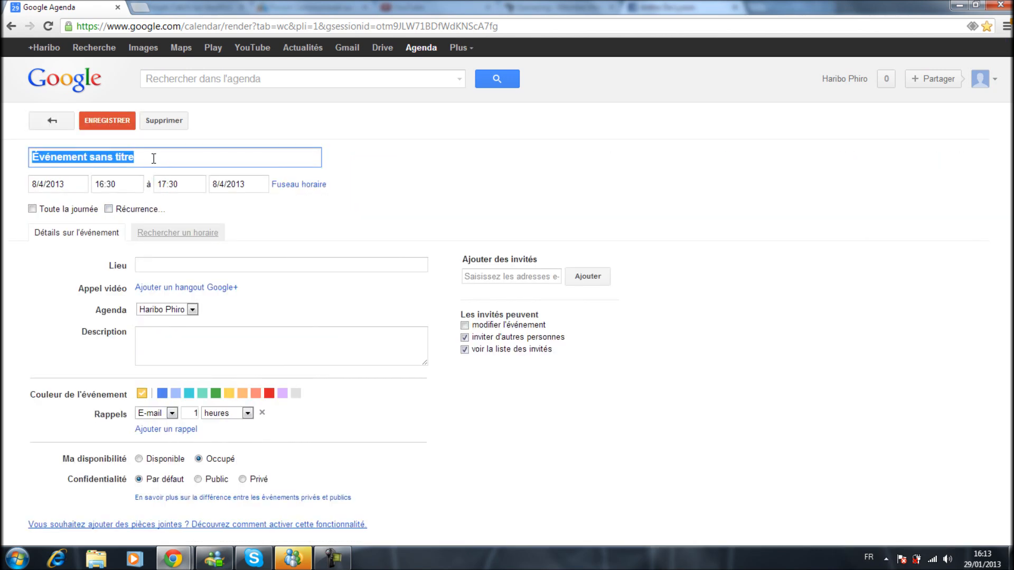
type("Interview")
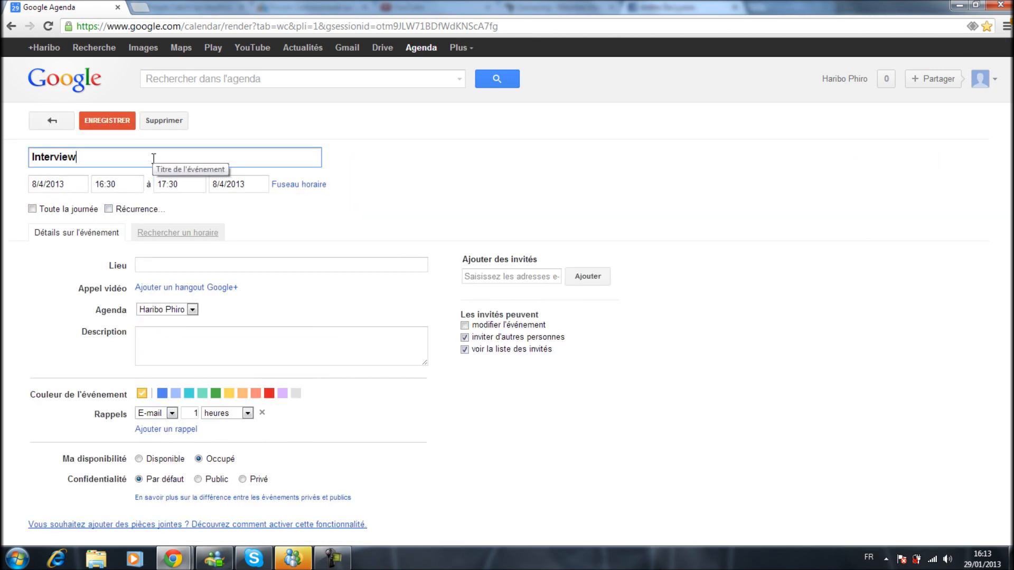
type(" d'Haribo By ")
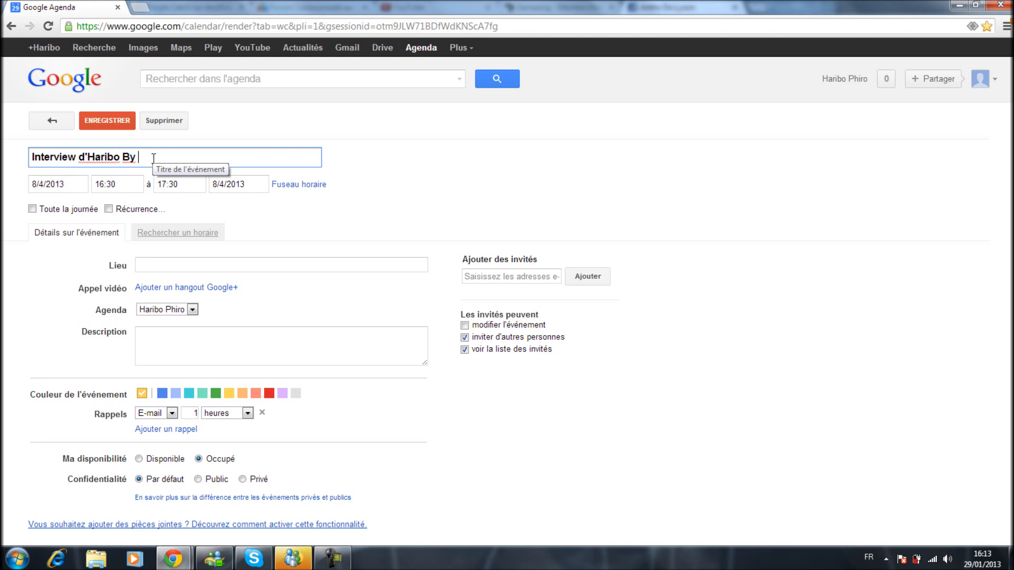
type("Phiro")
Set the event's start date to 16/4/2013.
double_click(45, 185)
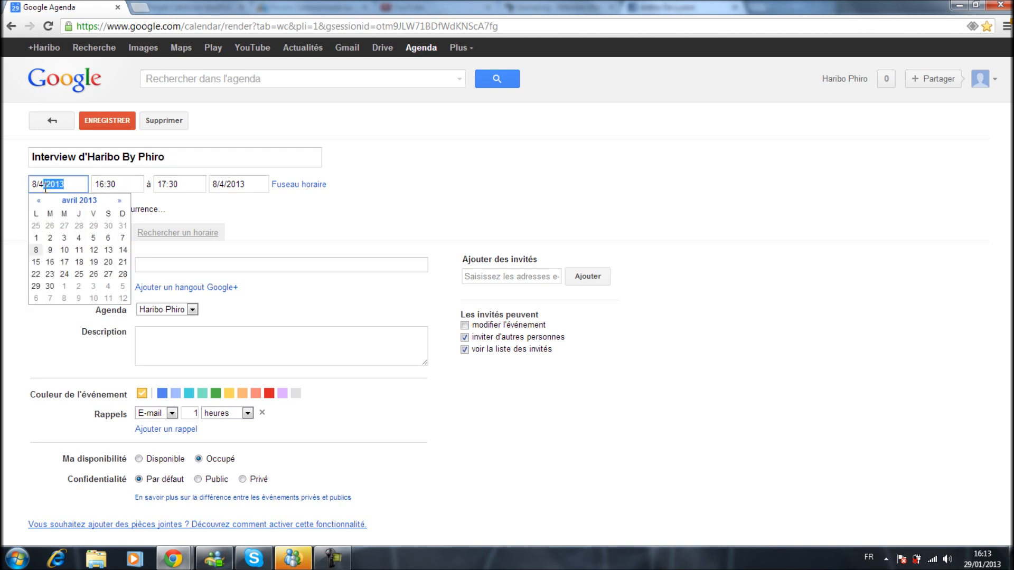
left_click(38, 185)
key("BackSpace")
type("16")
left_click_drag(82, 184, 29, 184)
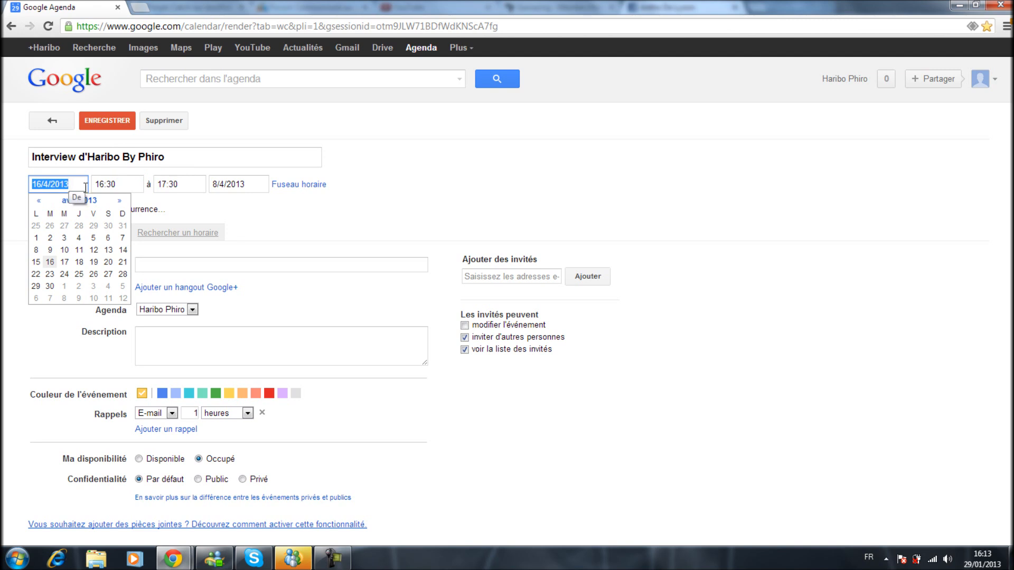
Set the event's time from 15:30 to 16:00 on the same day.
left_click(132, 182)
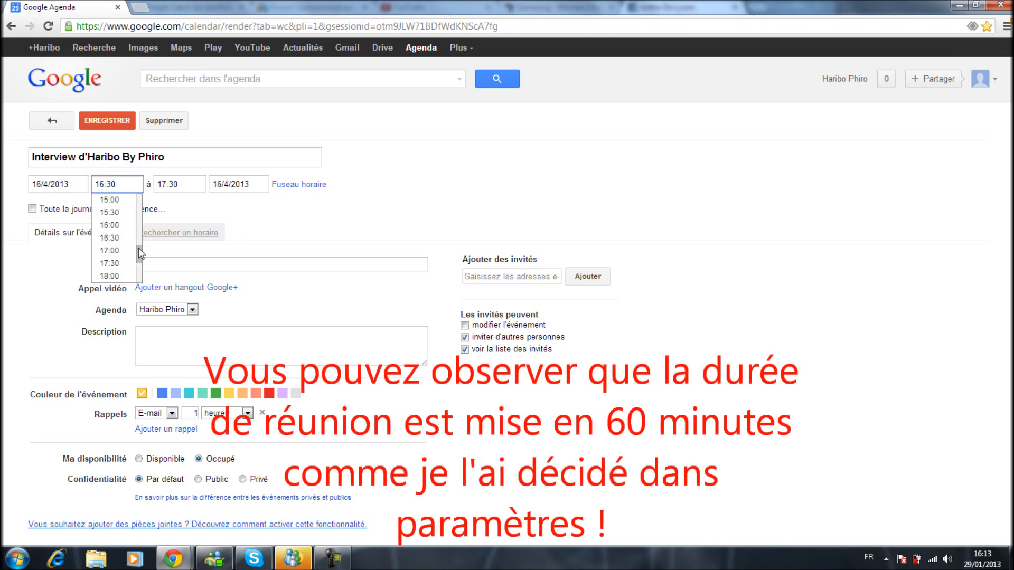
left_click(122, 213)
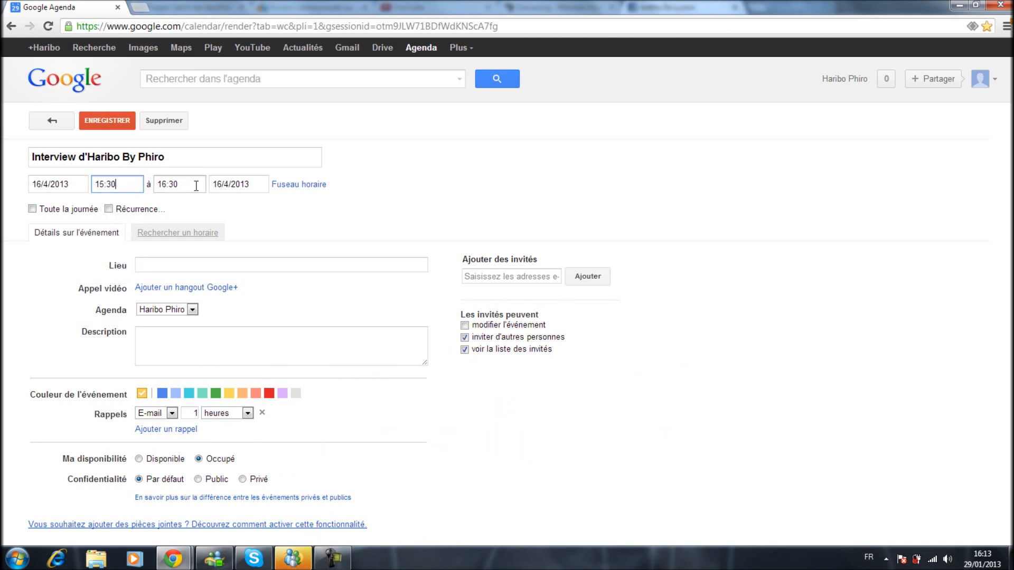
key("Tab")
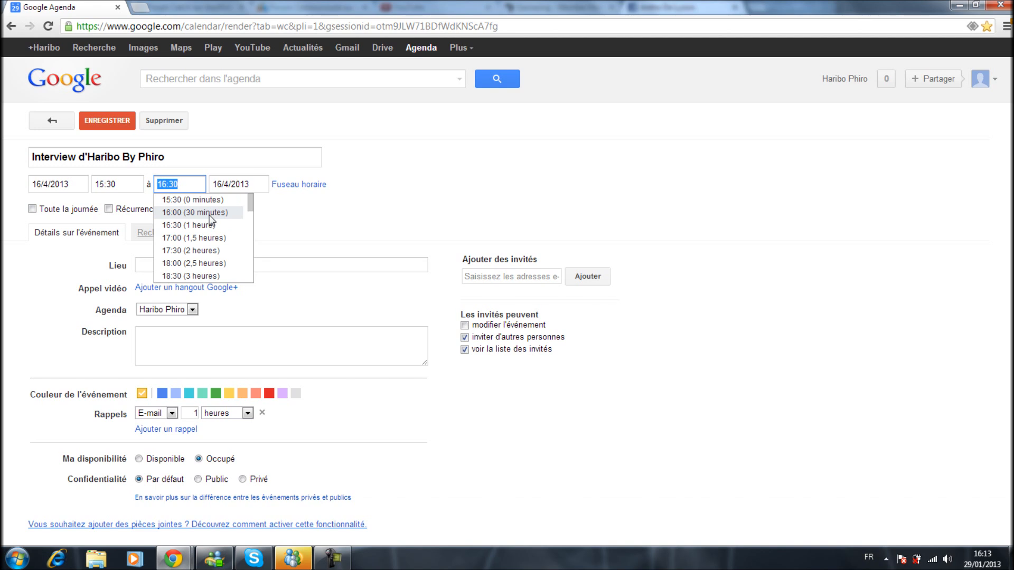
left_click(196, 225)
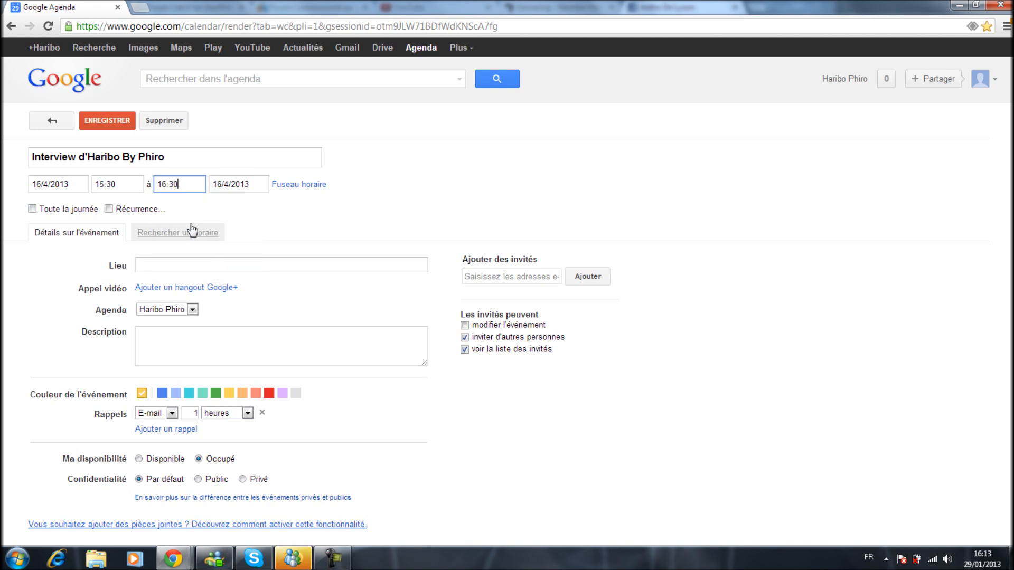
left_click(178, 184)
key("BackSpace")
key("BackSpace")
type("00")
key("Tab")
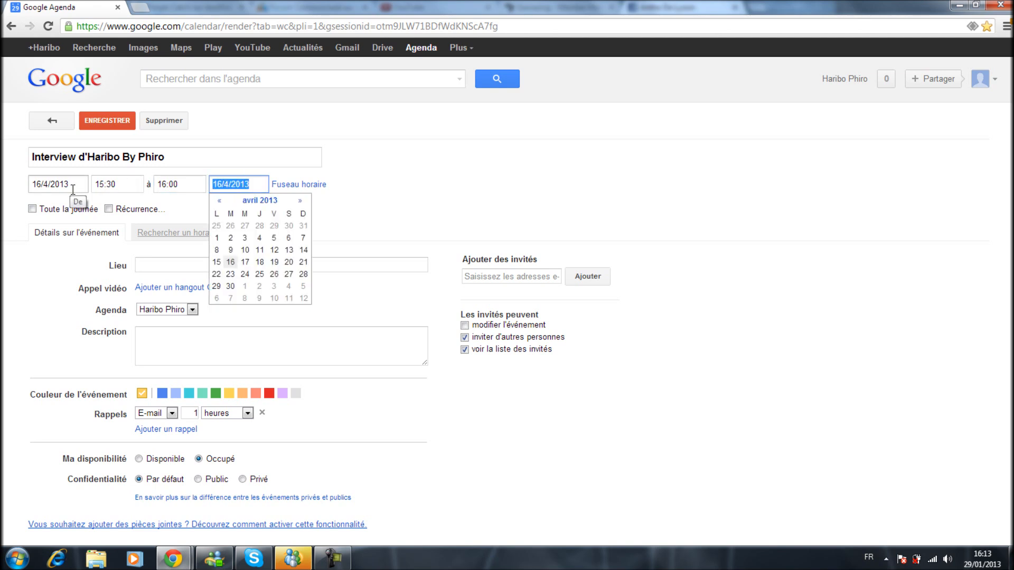
left_click(375, 208)
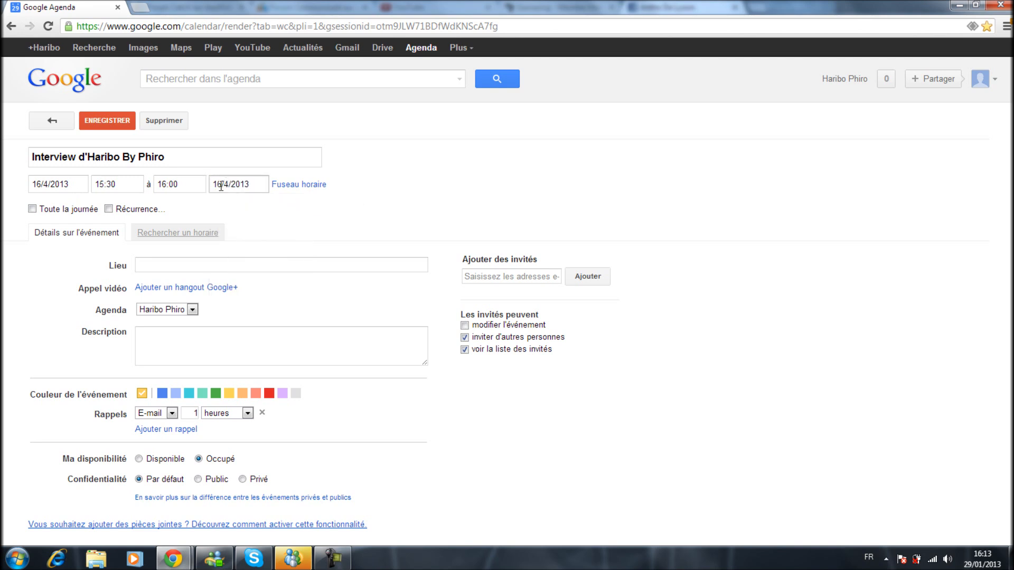
Make the event repeat every week on Tuesday with no end date, and enter Skype as its location.
left_click(108, 208)
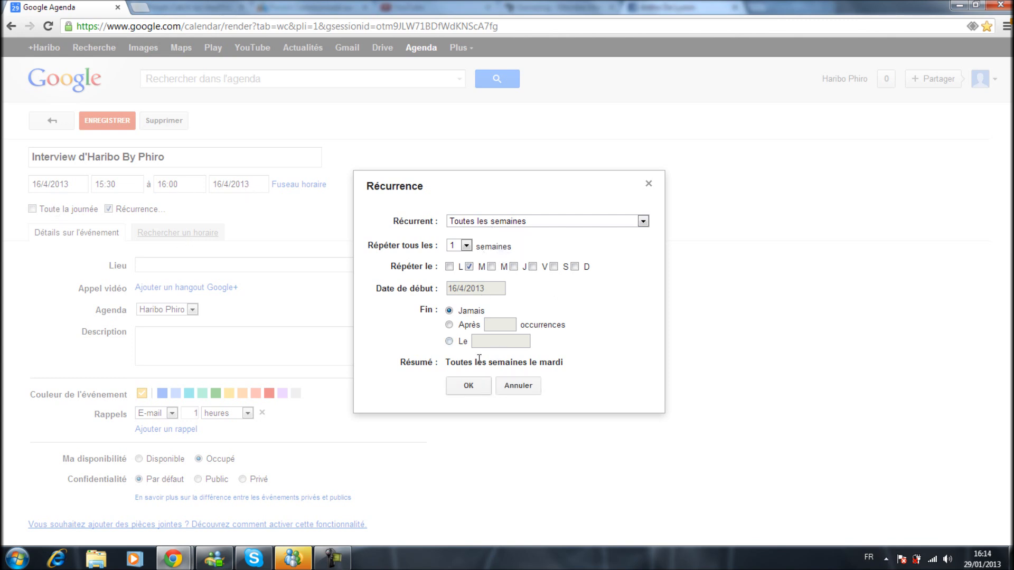
left_click(471, 386)
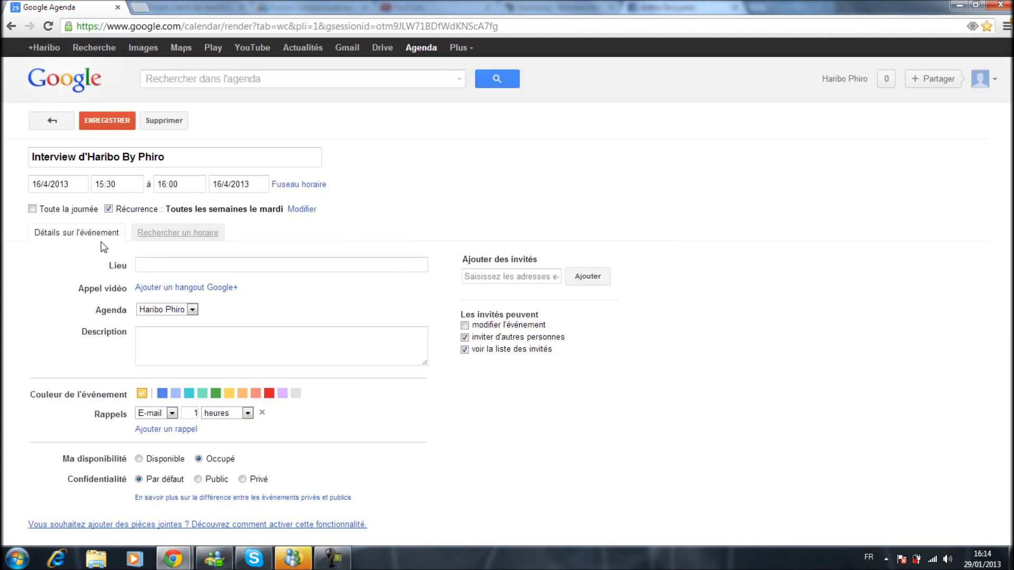
left_click(160, 266)
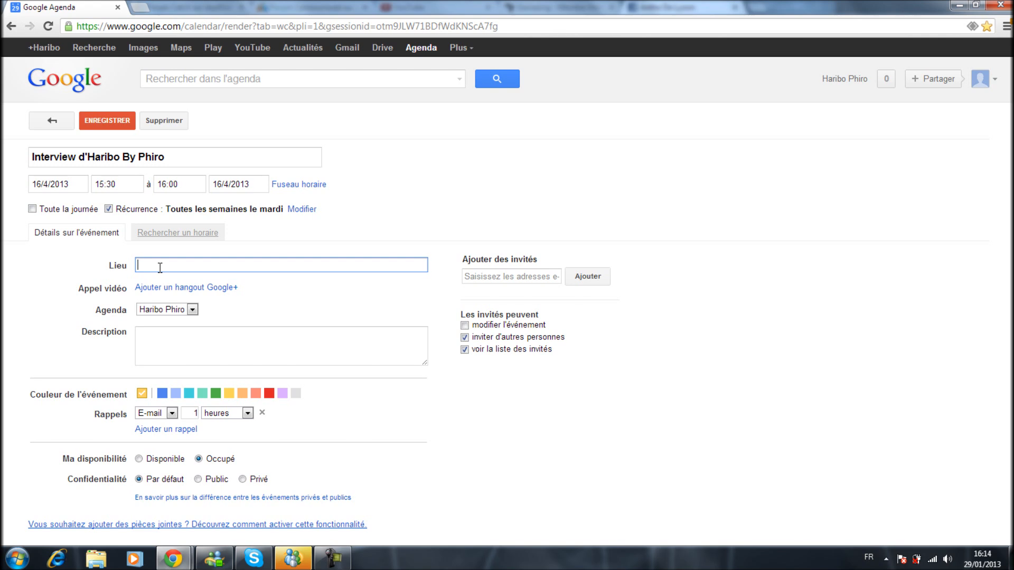
type("Skype.")
Check which calendars the event can be assigned to, keeping the personal calendar selected.
left_click(185, 309)
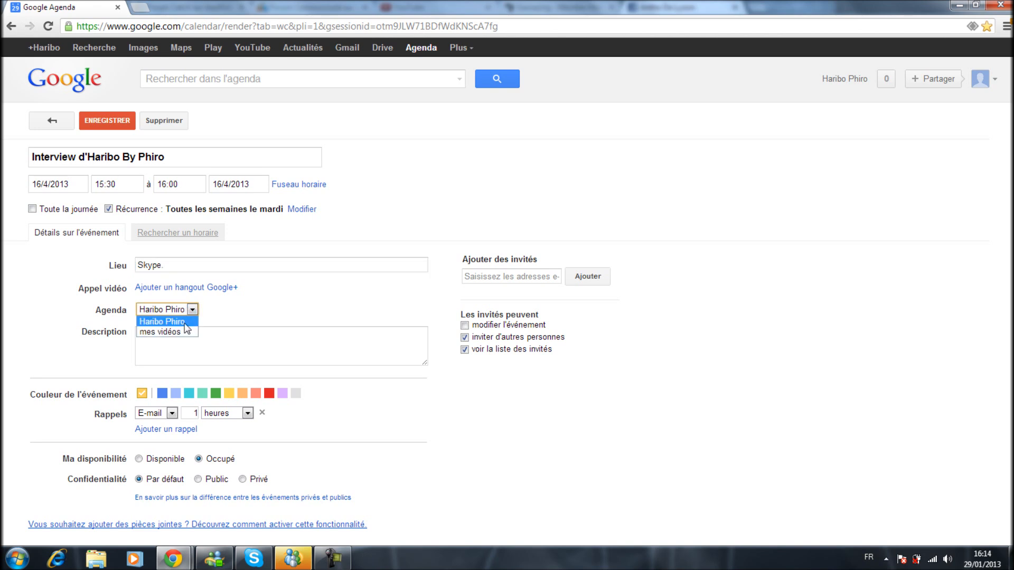
left_click(187, 323)
left_click(179, 315)
left_click(173, 309)
Describe the event as a YouTube interview, including the interviewee's and interviewer's names.
left_click(173, 331)
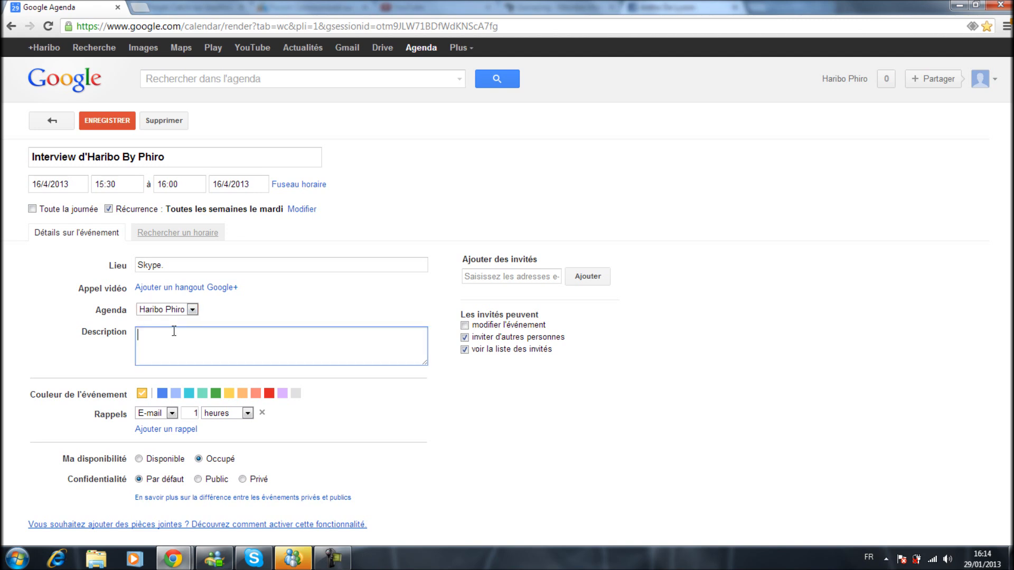
type("Interview de Haribo By H")
key("BackSpace")
type("Phiro")
type(" lol")
type(" YouTube.")
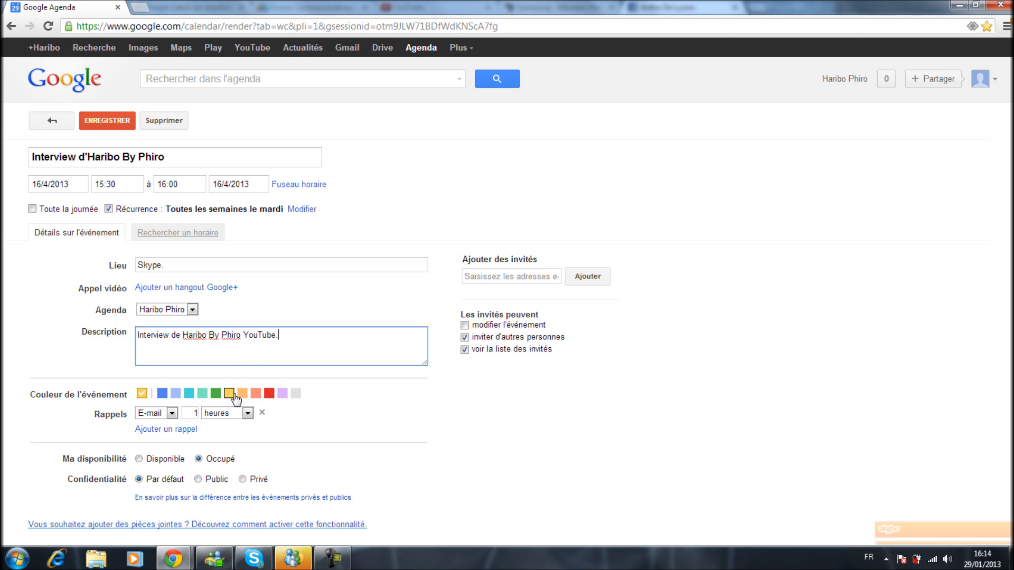
Color the event green and review its reminder type and time unit options, keeping the unit in hours.
left_click(216, 393)
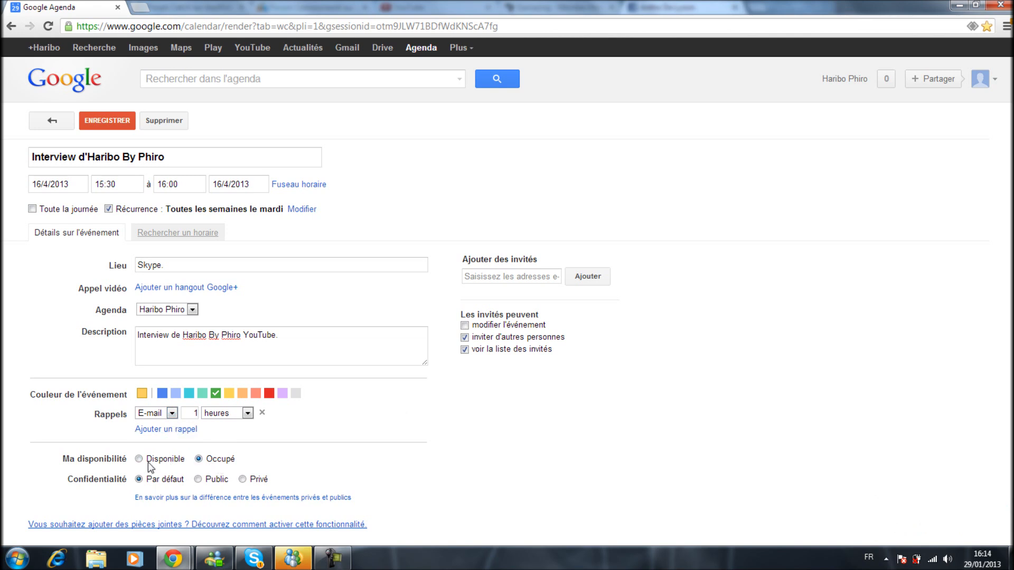
left_click(152, 414)
left_click(153, 417)
left_click(242, 416)
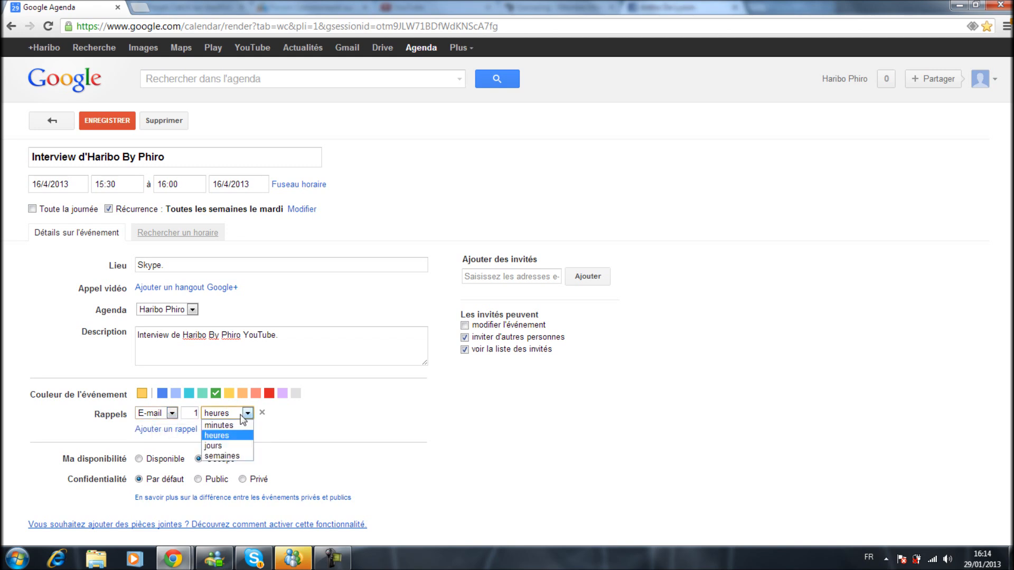
left_click(239, 438)
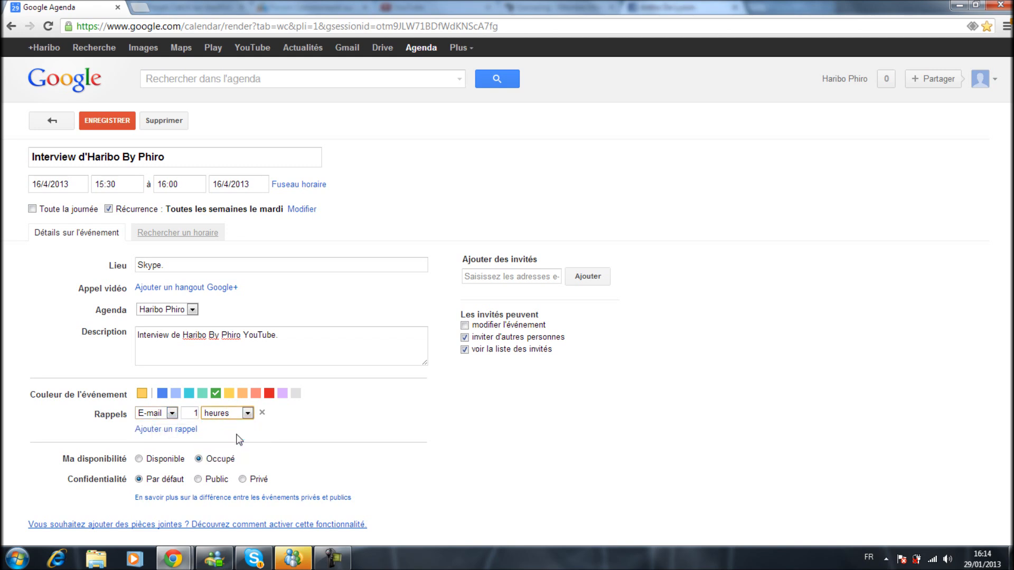
left_click(229, 416)
left_click(229, 416)
Review the event's availability, confidentiality and guest invitation options.
left_click(183, 459)
left_click_drag(66, 481, 285, 485)
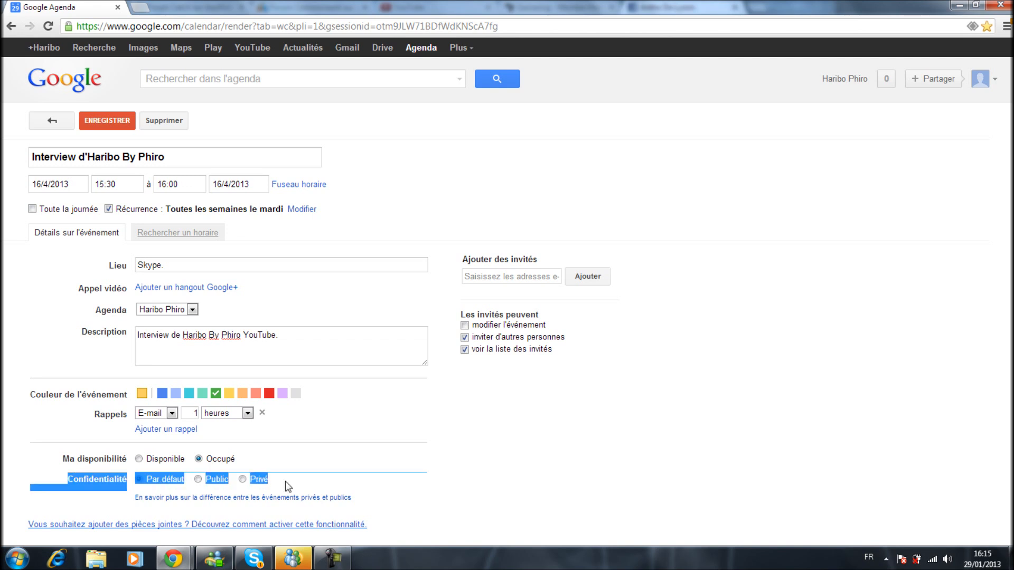
left_click(288, 459)
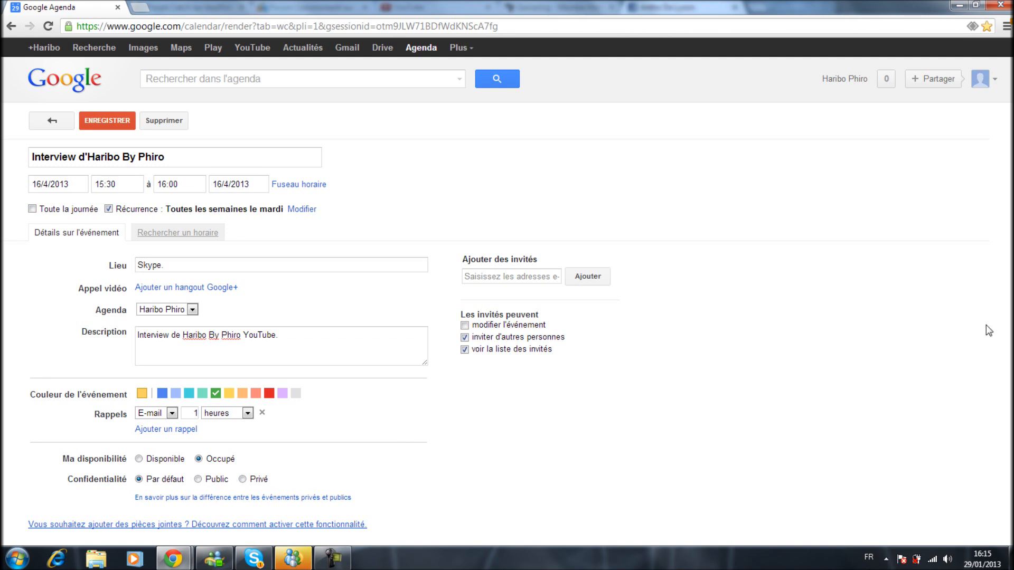
left_click_drag(541, 257, 551, 275)
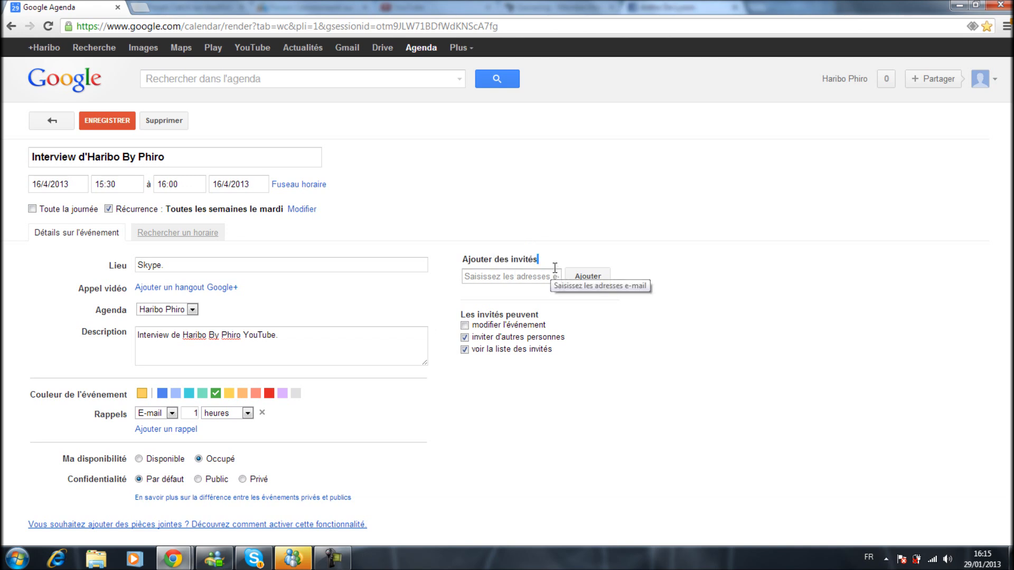
left_click(548, 275)
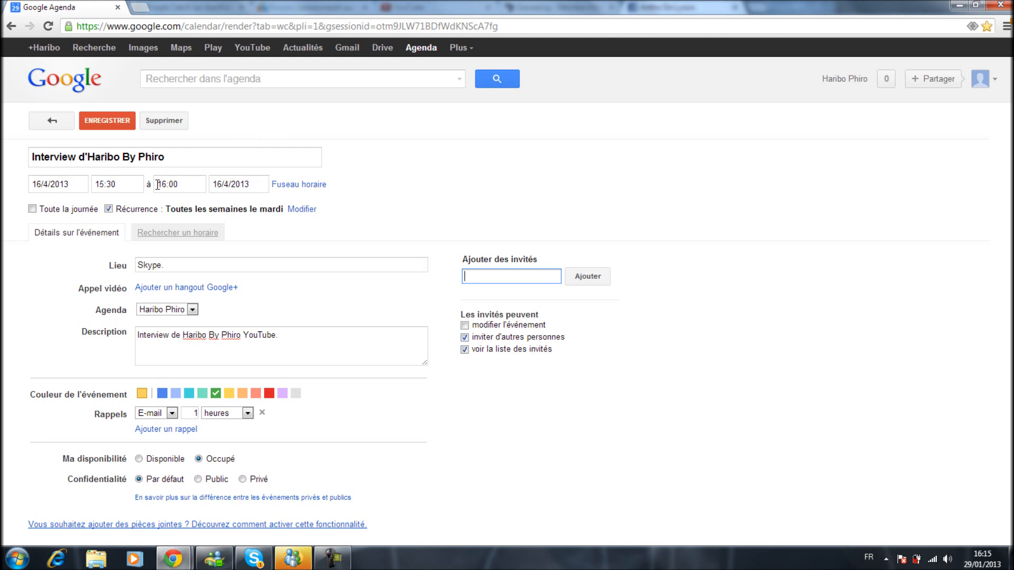
Check the event's slot in the Rechercher un horaire view, return to its details and save the event.
left_click(161, 239)
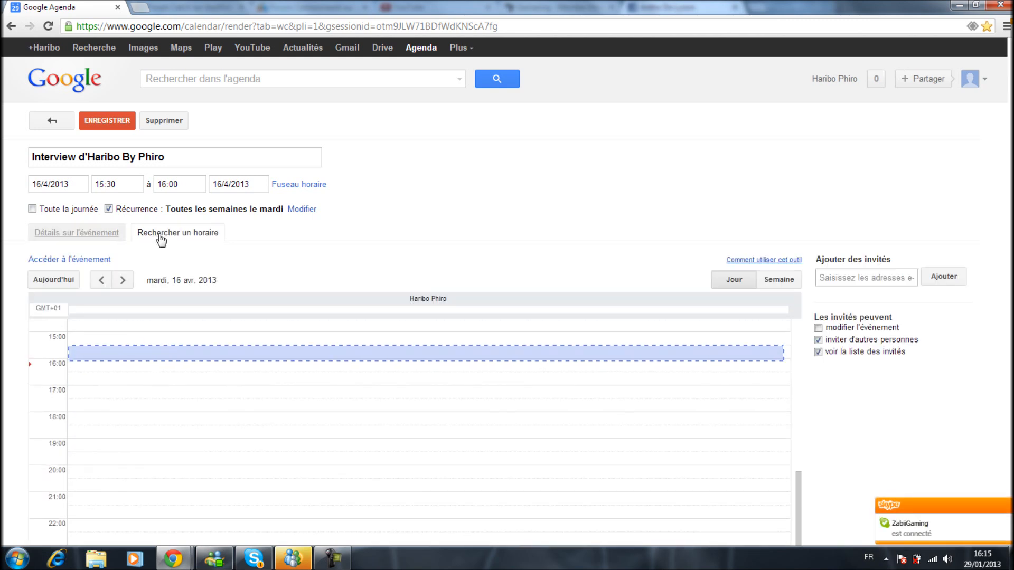
left_click(79, 237)
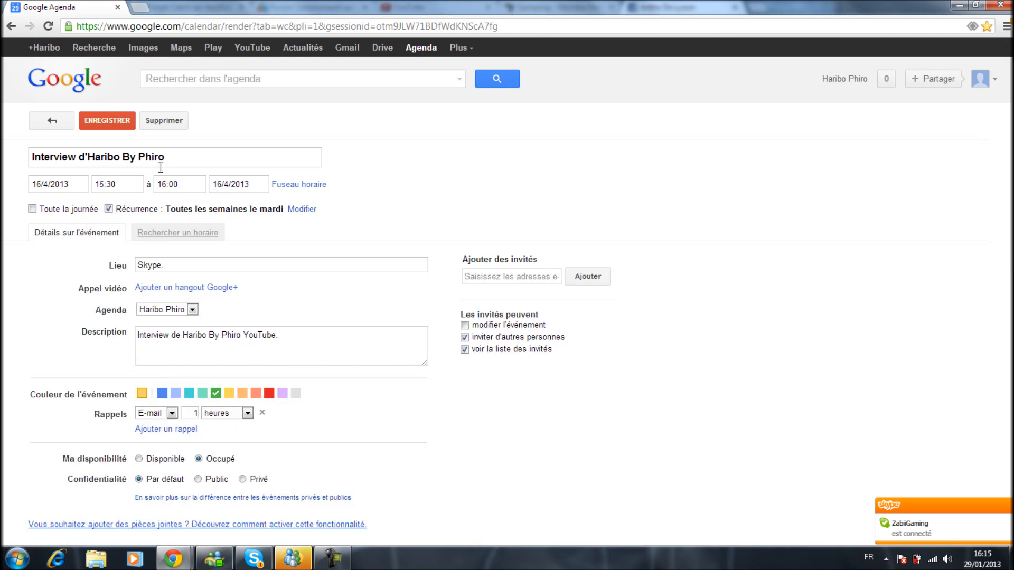
left_click(118, 120)
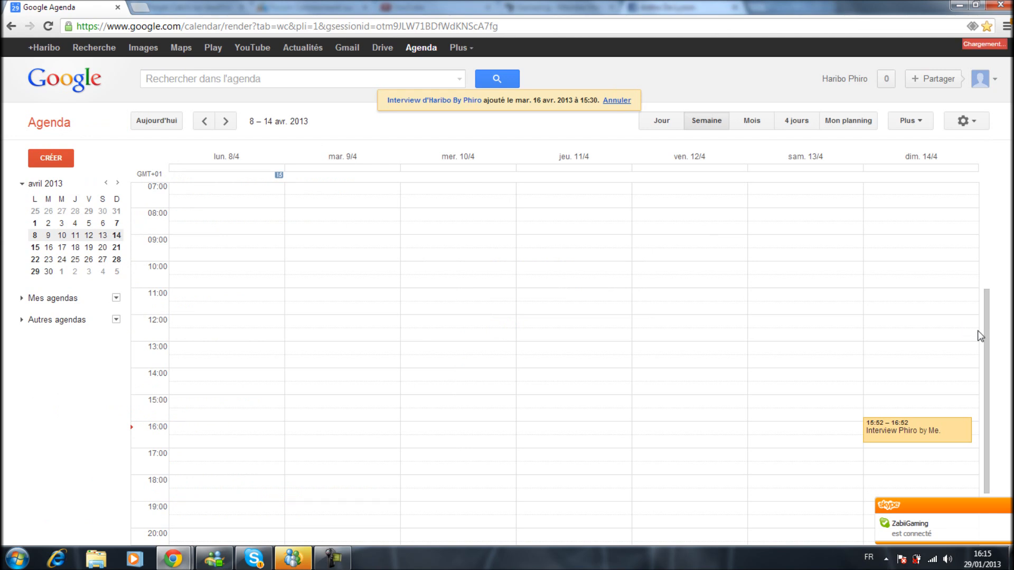
Display the week of 15–21 April 2013 to view the saved interview.
scroll(982, 359, "down", 1)
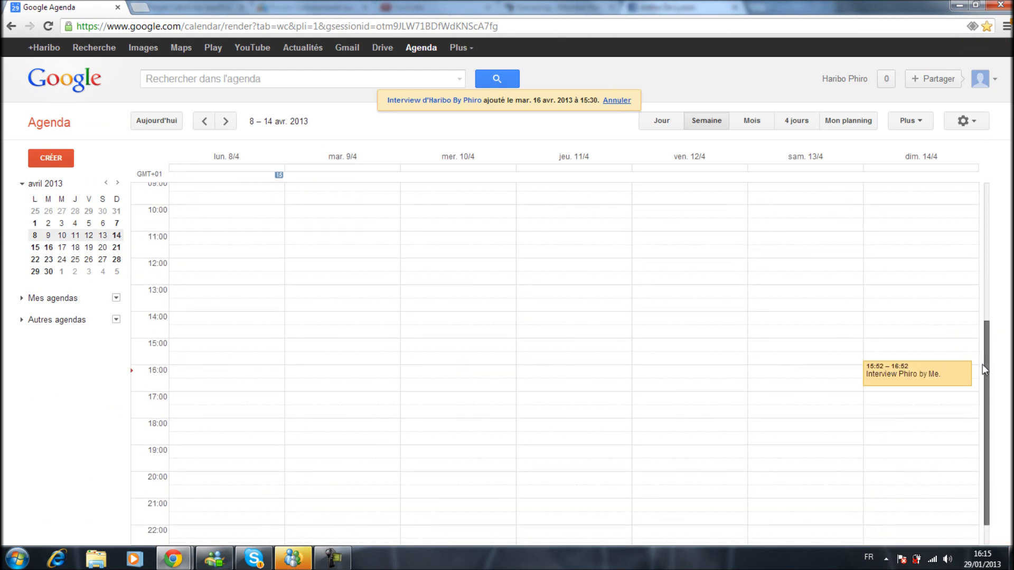
scroll(985, 417, "down", 1)
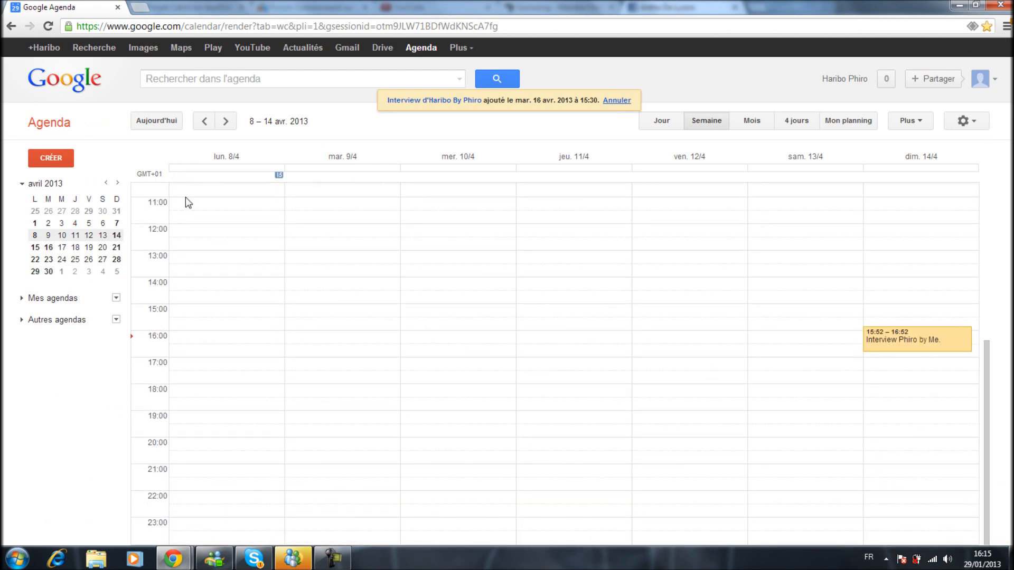
left_click(51, 249)
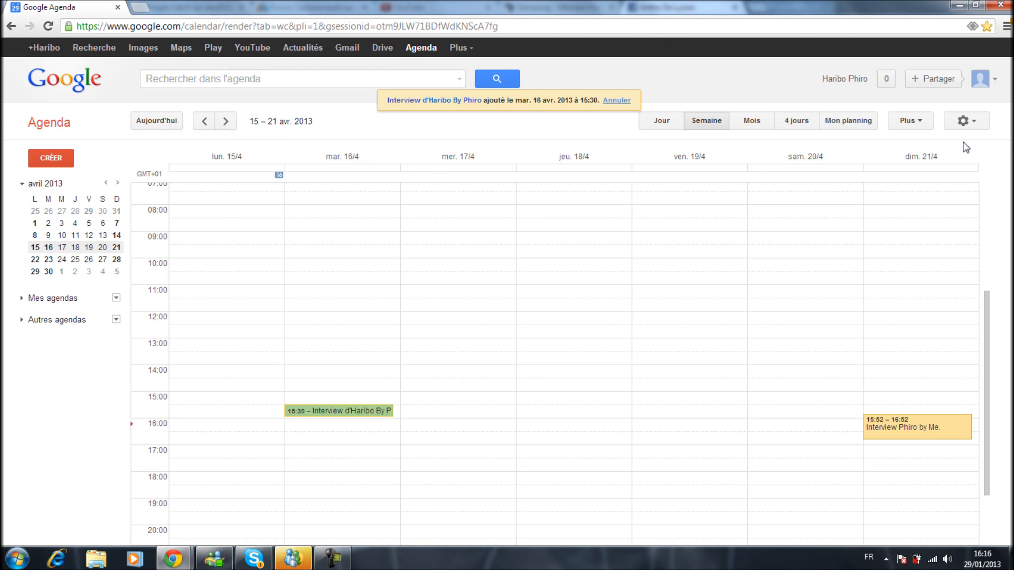
Look through the calendar setup assistant's welcome, time zone and reminder pages, then close it.
left_click(970, 122)
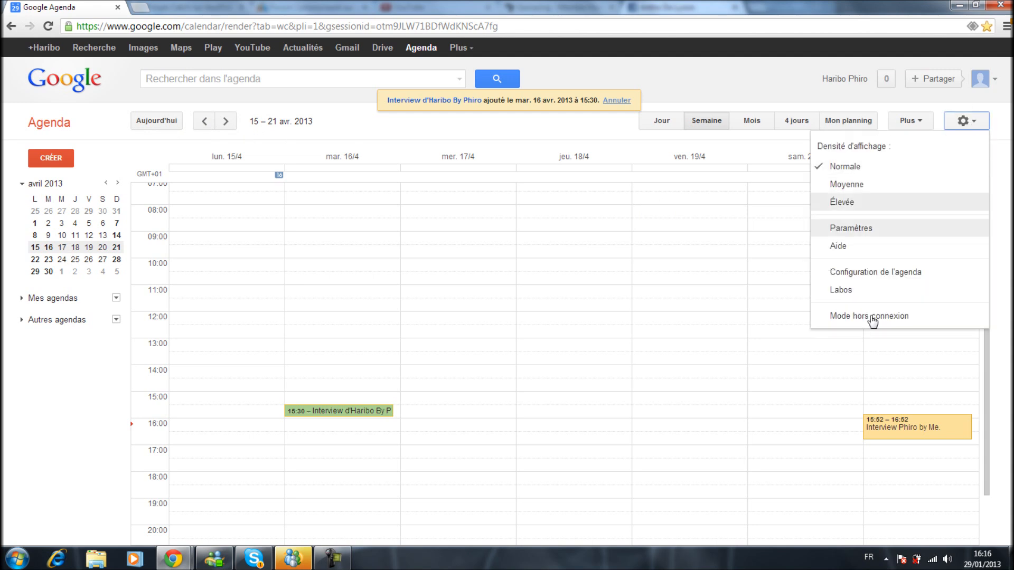
left_click(903, 272)
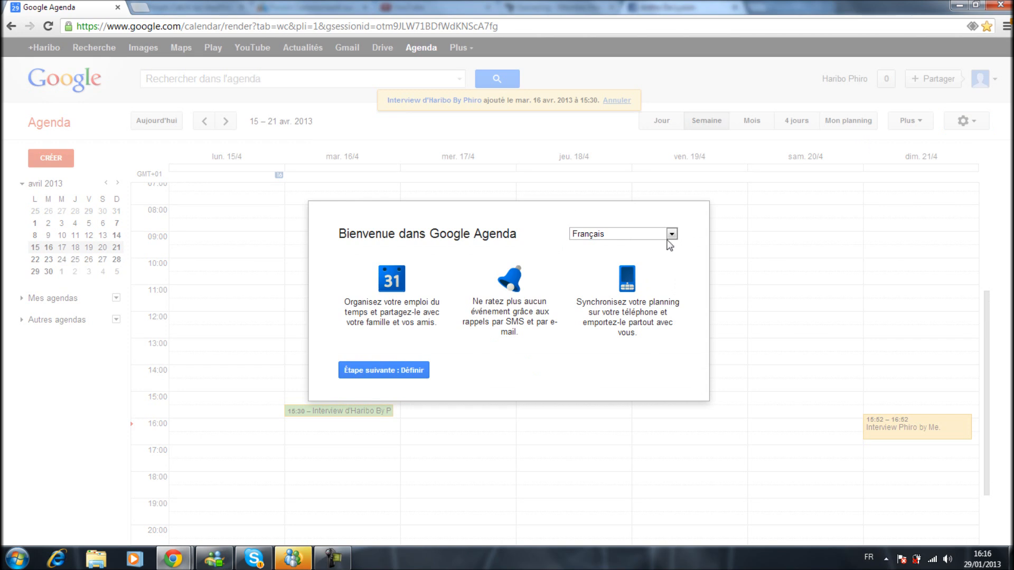
left_click(412, 371)
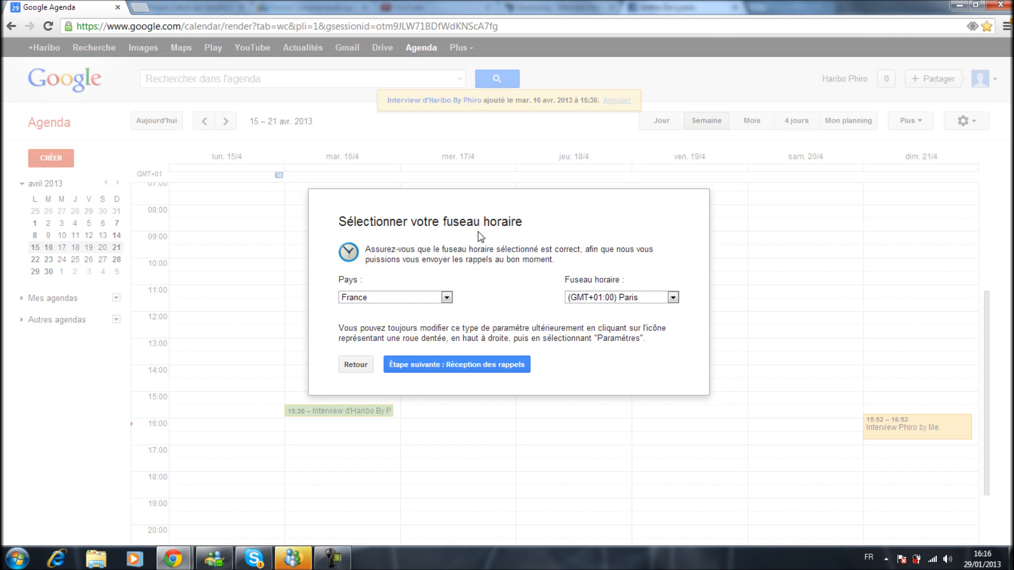
left_click(506, 365)
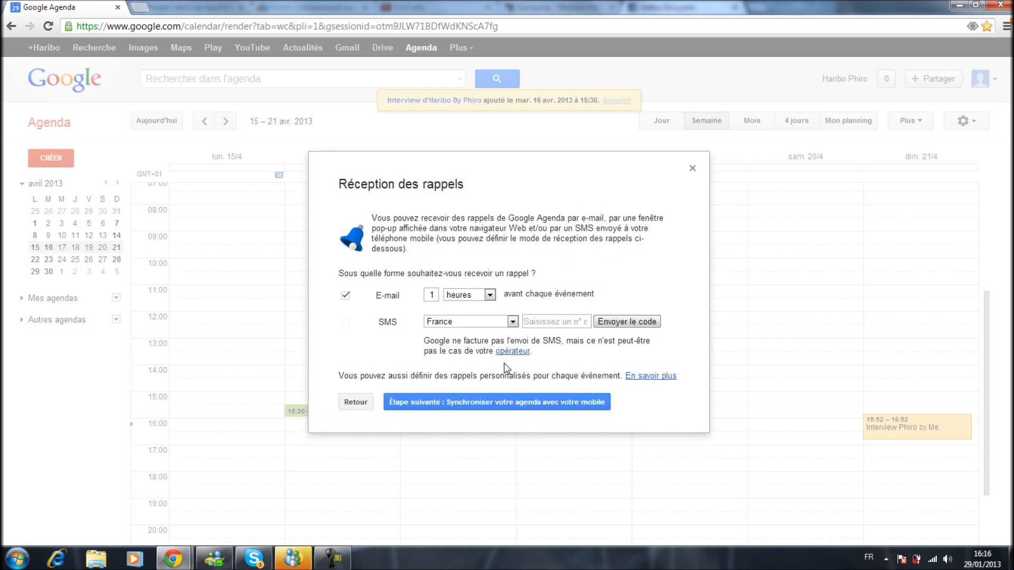
left_click(693, 169)
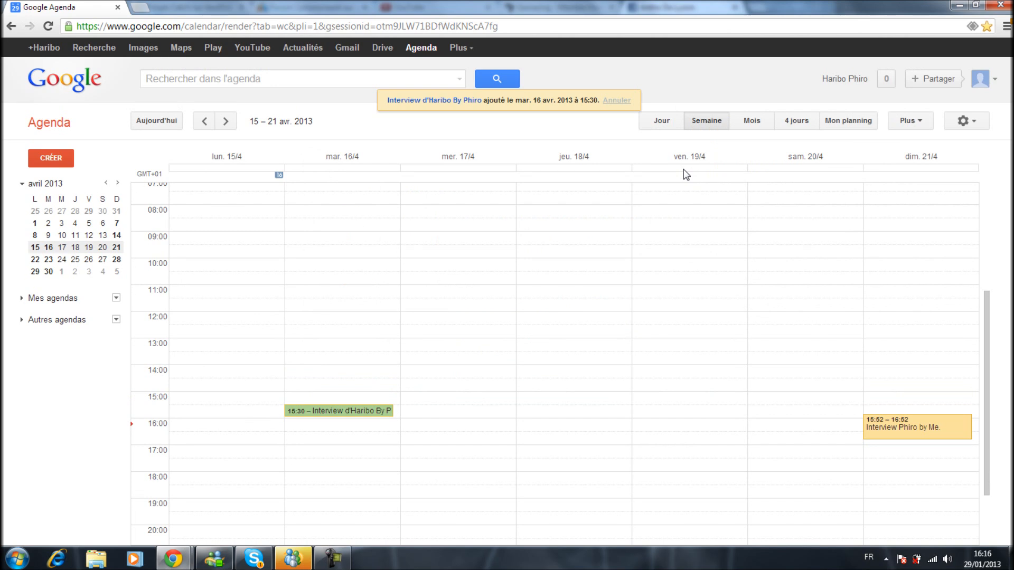
Advance the mini calendar to June 2013 to view the recurring event dates.
left_click(118, 184)
left_click(117, 183)
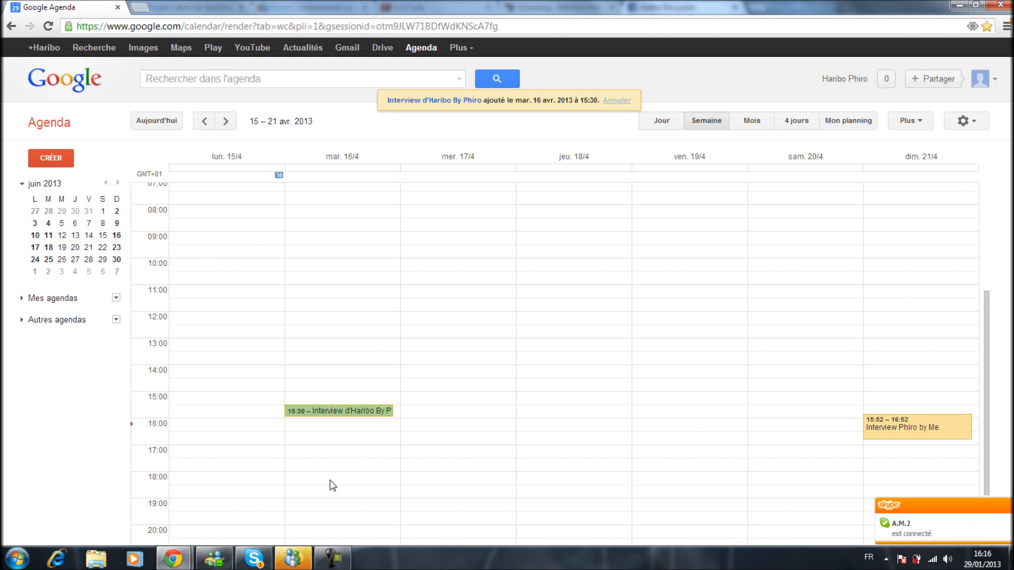
left_click(332, 558)
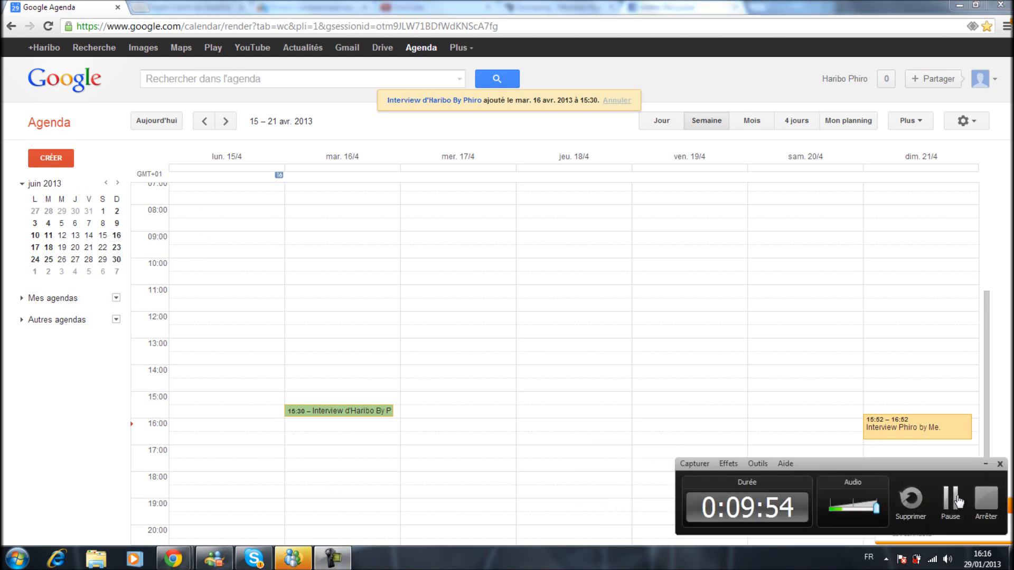